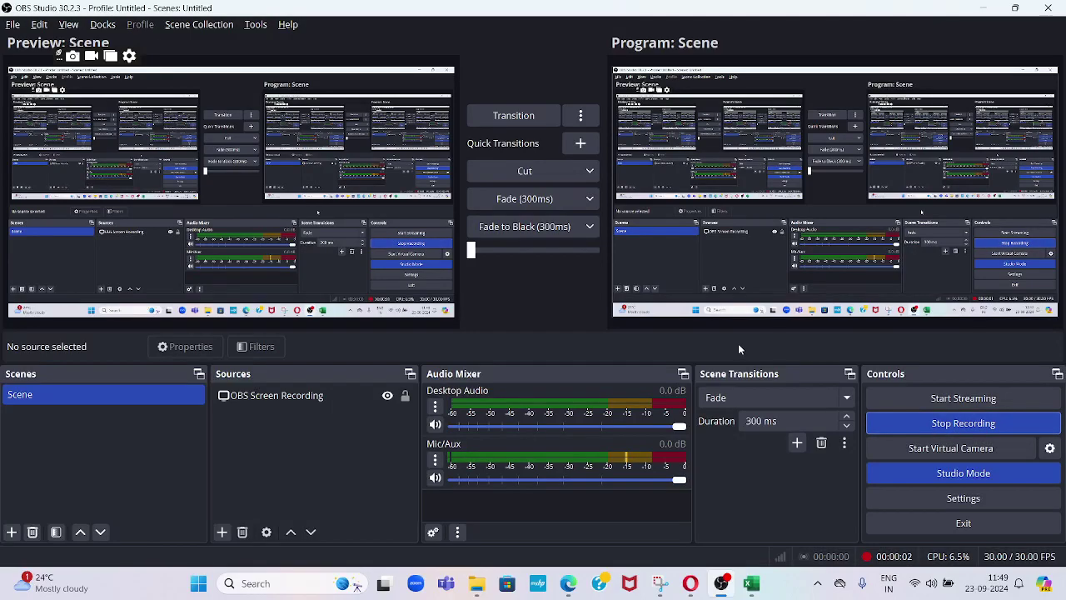
# Step: Switch to the Oracle Financials setup page in the browser, open Manage Payables Calendars and start a new calendar
pyautogui.hotkey('alt', 'Tab')
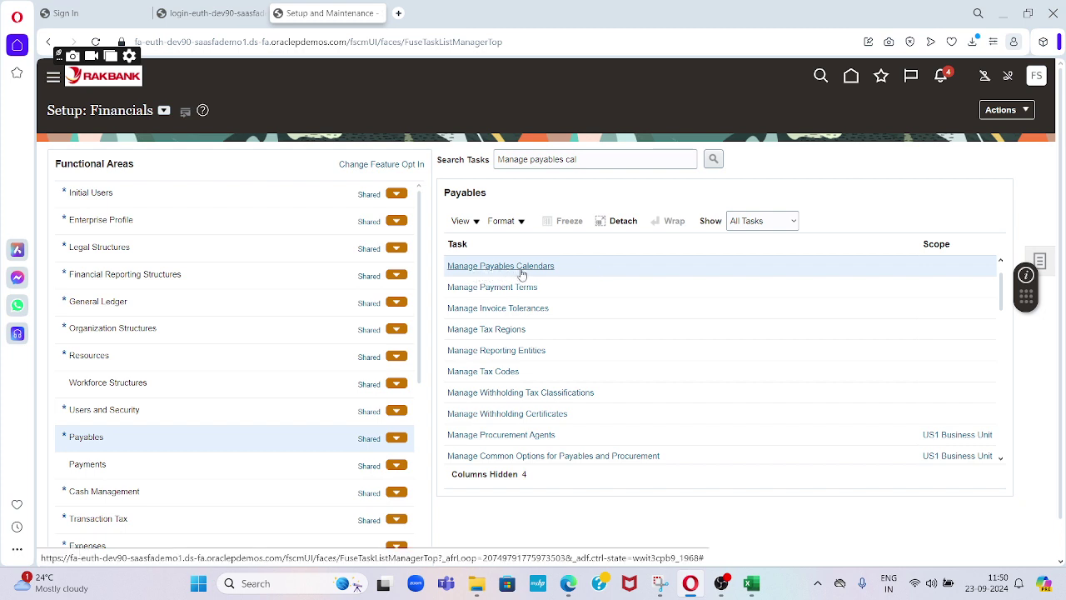
pyautogui.click(533, 273)
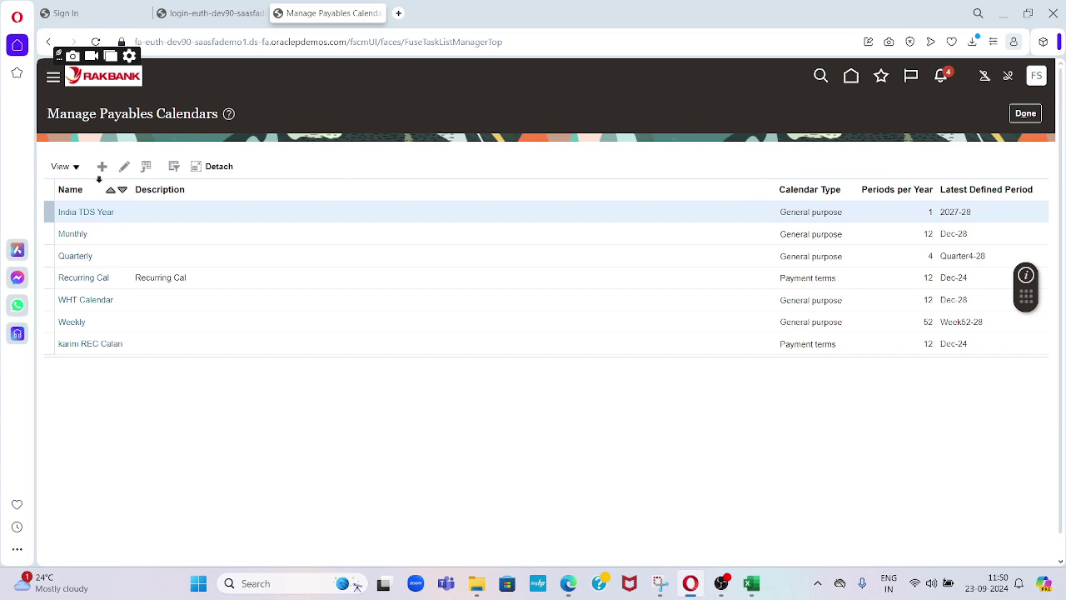
pyautogui.click(102, 167)
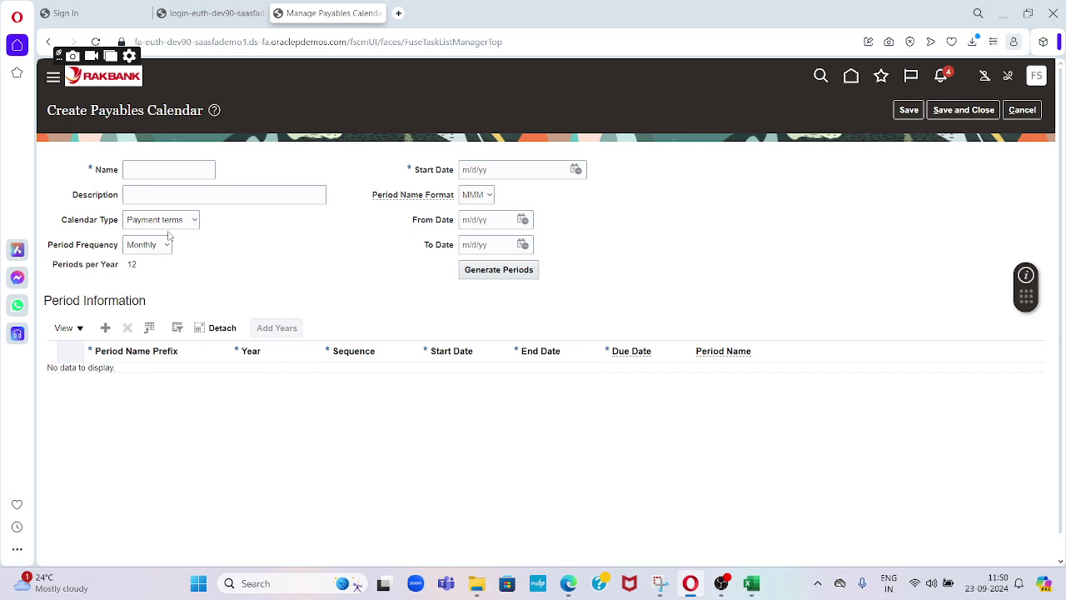
# Step: Name the payables calendar "US Recurring Ca" and describe it as "US Recurring Calendar"
pyautogui.click(165, 169)
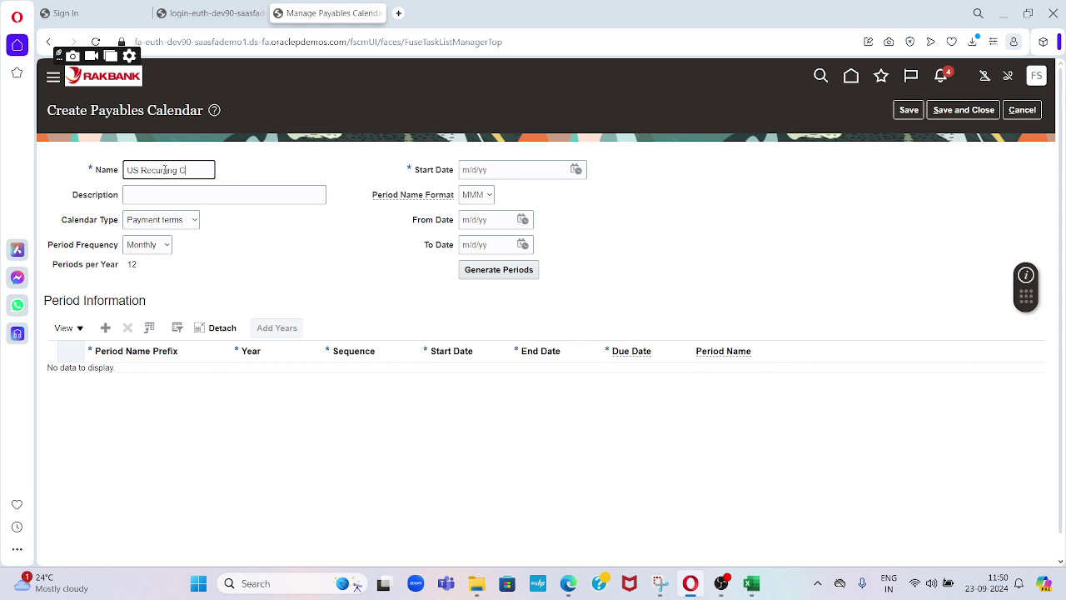
pyautogui.press('Tab')
pyautogui.hotkey('shift', 'Tab')
pyautogui.hotkey('ctrl', 'c')
pyautogui.press('Tab')
pyautogui.hotkey('ctrl', 'v')
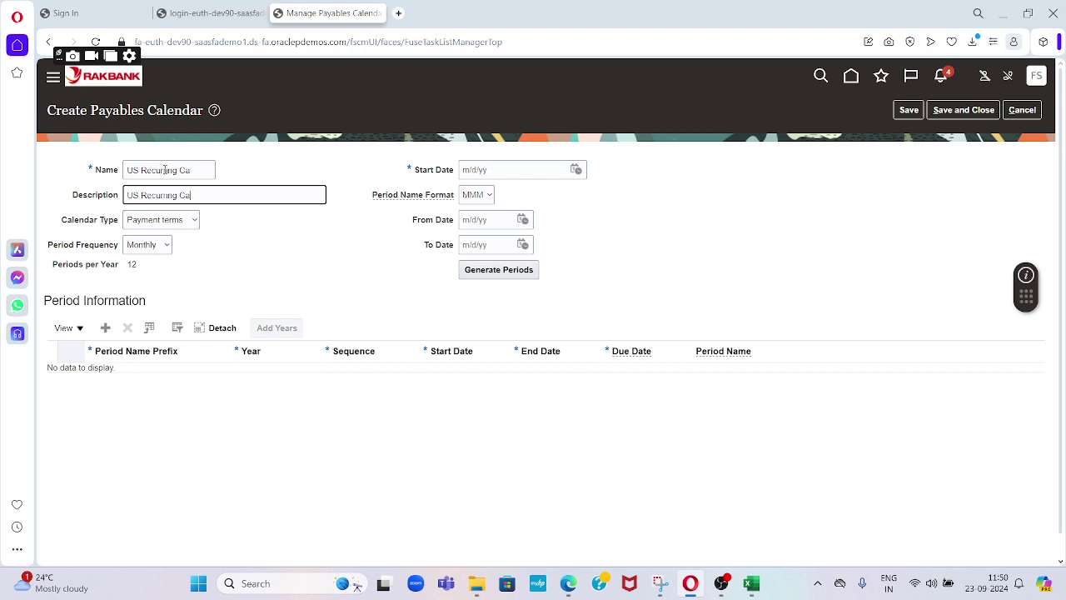
pyautogui.write('lendar')
pyautogui.press('Tab')
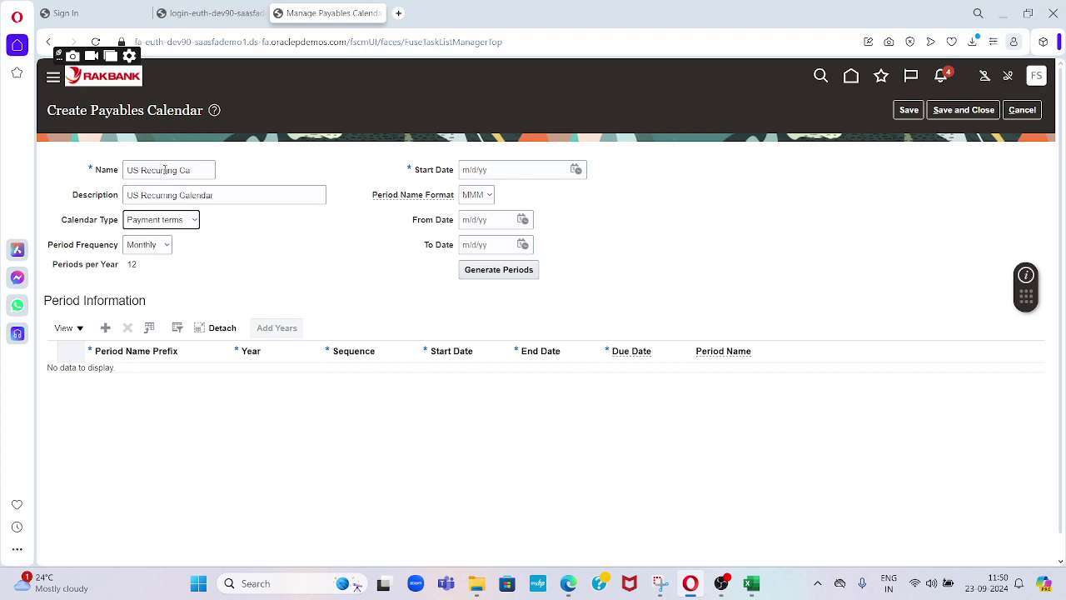
# Step: Choose Payment terms as the calendar type and keep the period frequency at Monthly
pyautogui.click(164, 222)
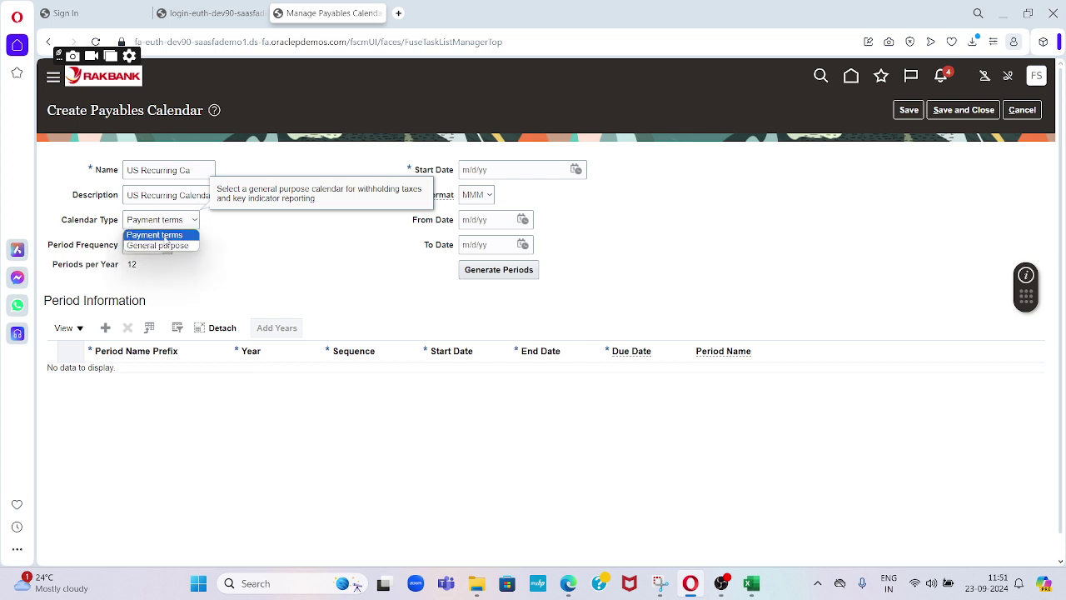
pyautogui.click(169, 235)
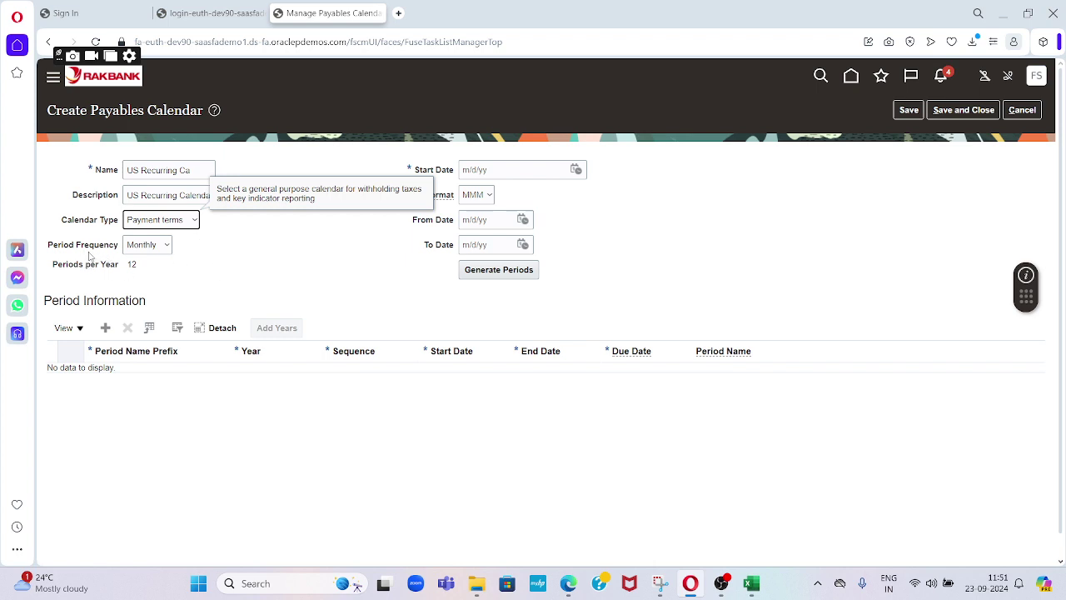
pyautogui.click(146, 247)
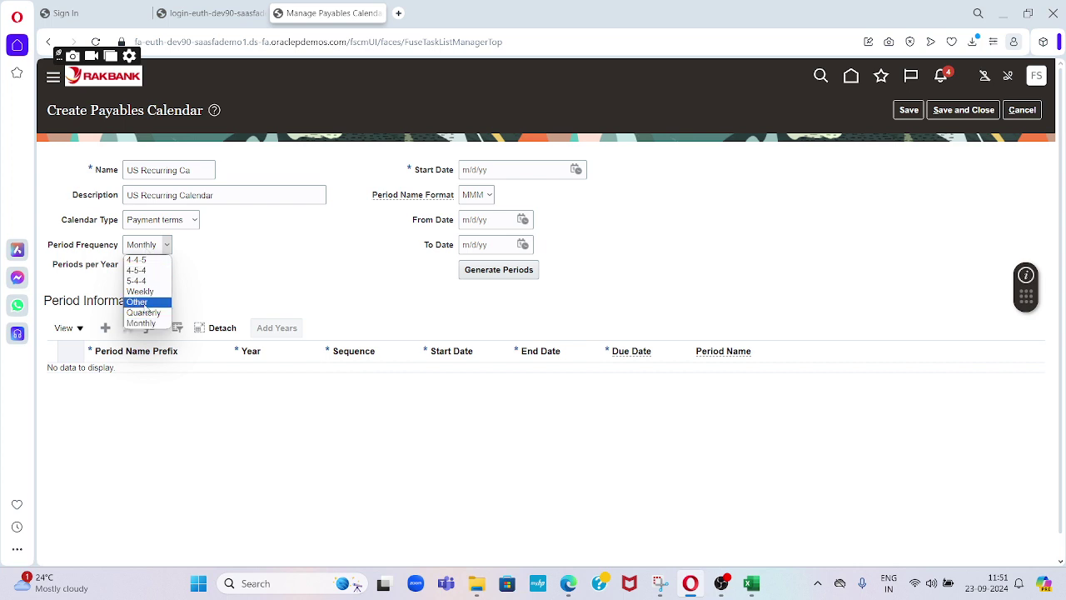
pyautogui.click(224, 295)
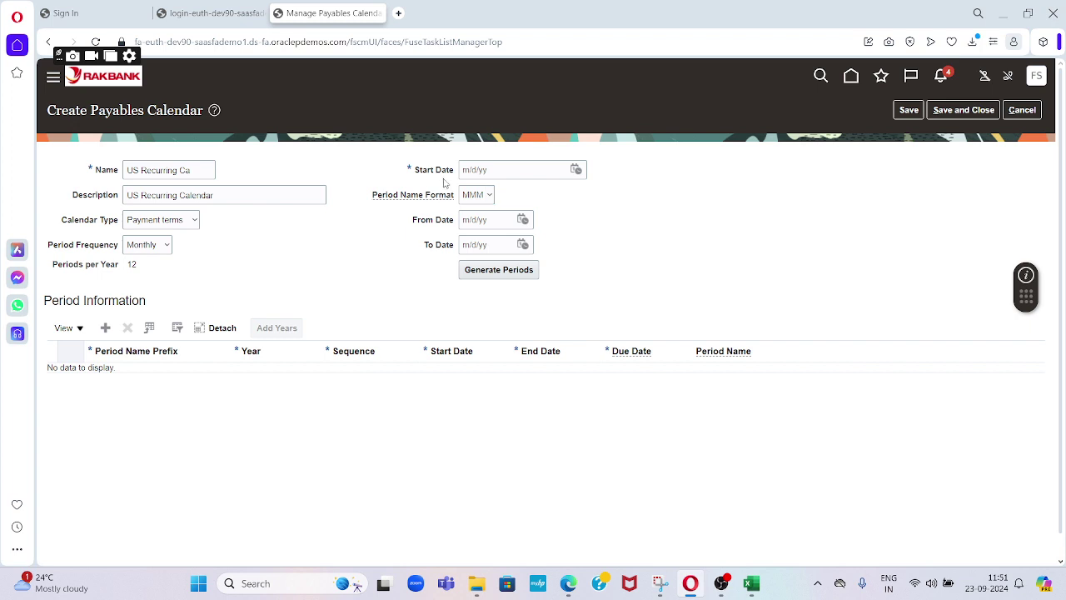
# Step: Set the calendar's start date to 1/1/24 and keep MMM as the period name format
pyautogui.click(577, 170)
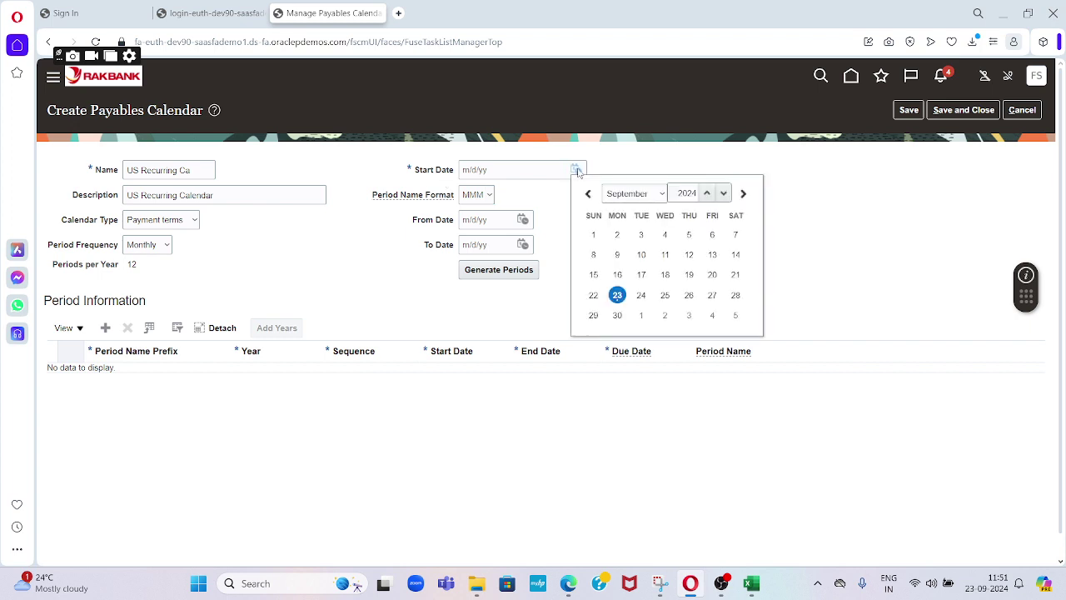
pyautogui.click(626, 194)
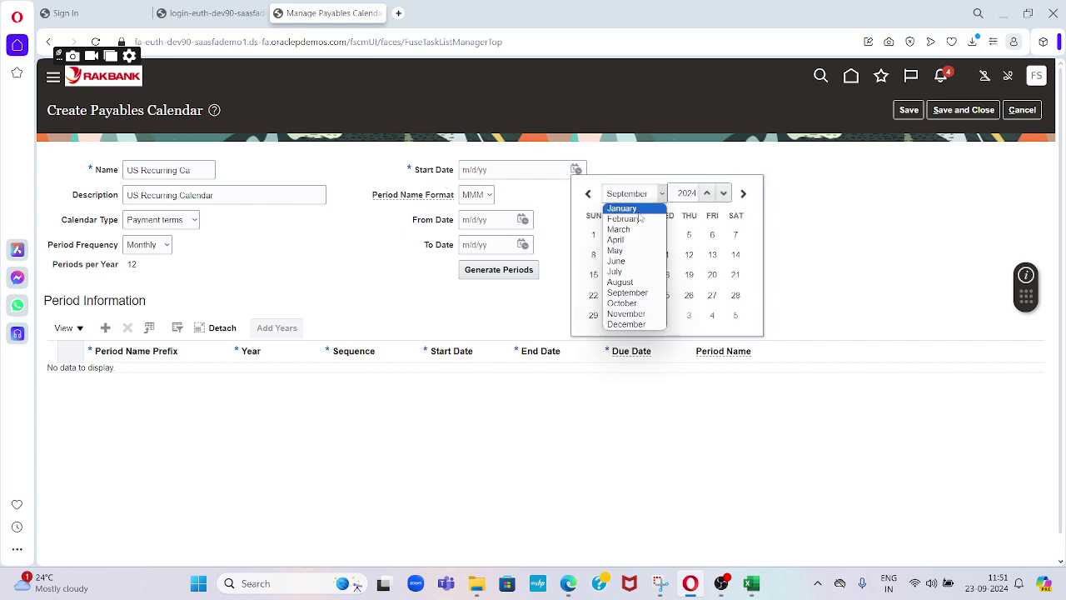
pyautogui.click(649, 210)
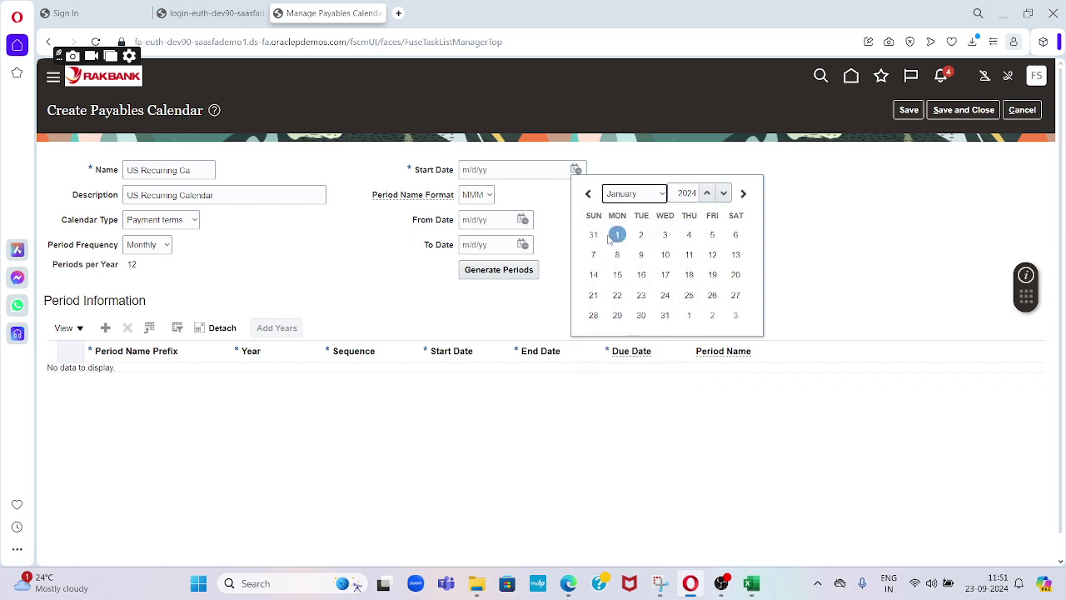
pyautogui.click(616, 234)
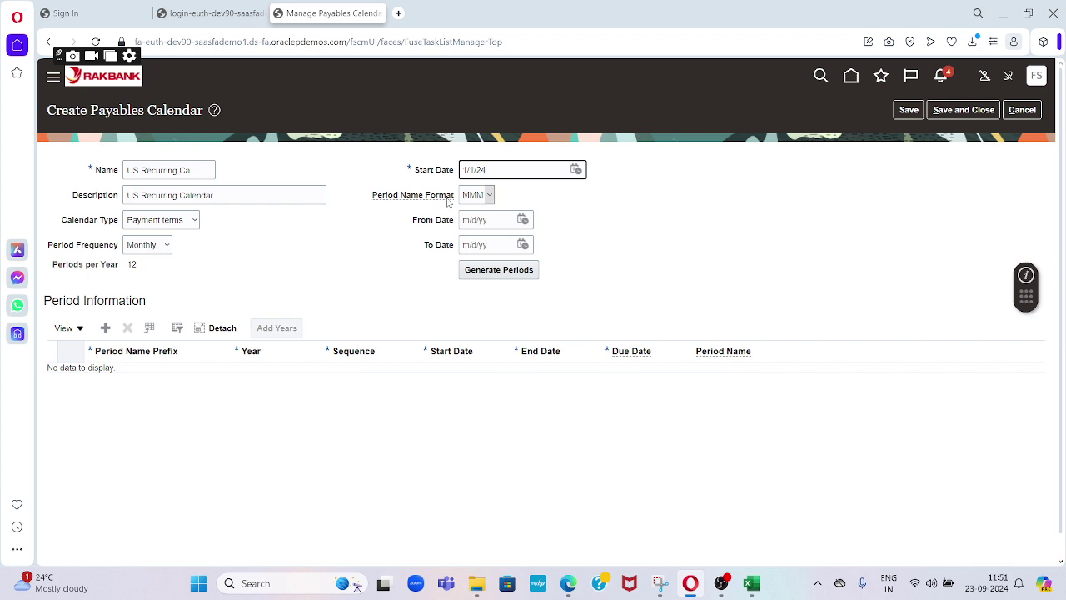
pyautogui.click(489, 195)
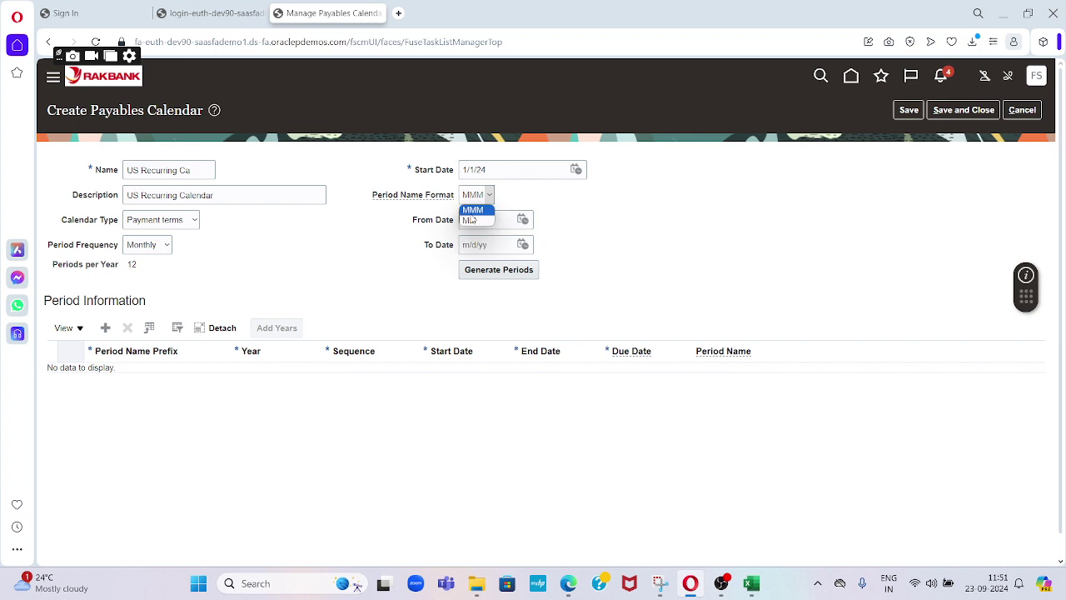
pyautogui.click(558, 207)
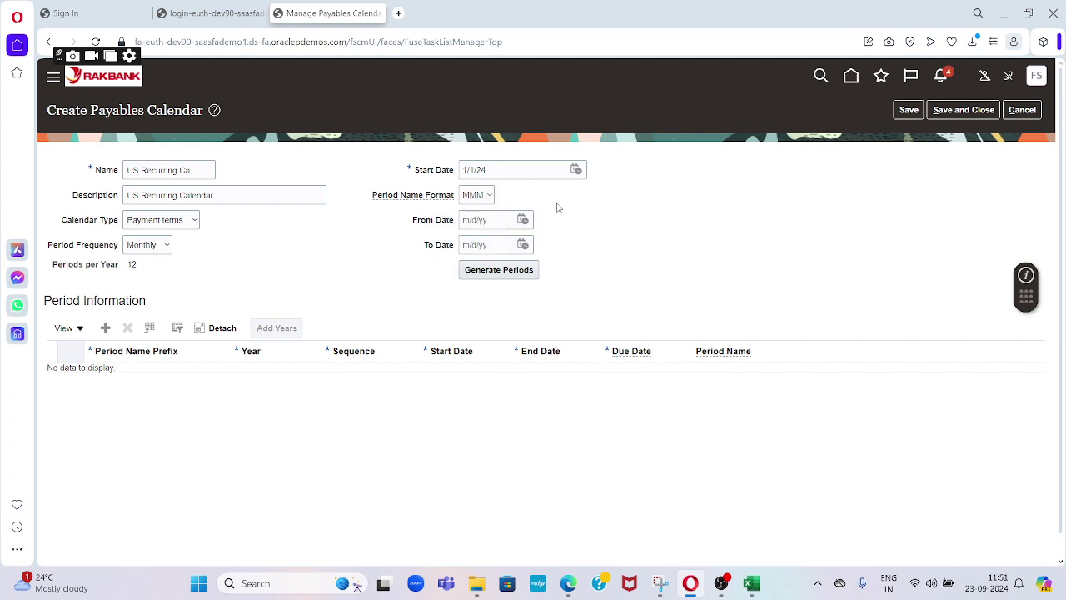
# Step: Generate the monthly periods for the calendar and review the rows from January to December 2024
pyautogui.click(509, 274)
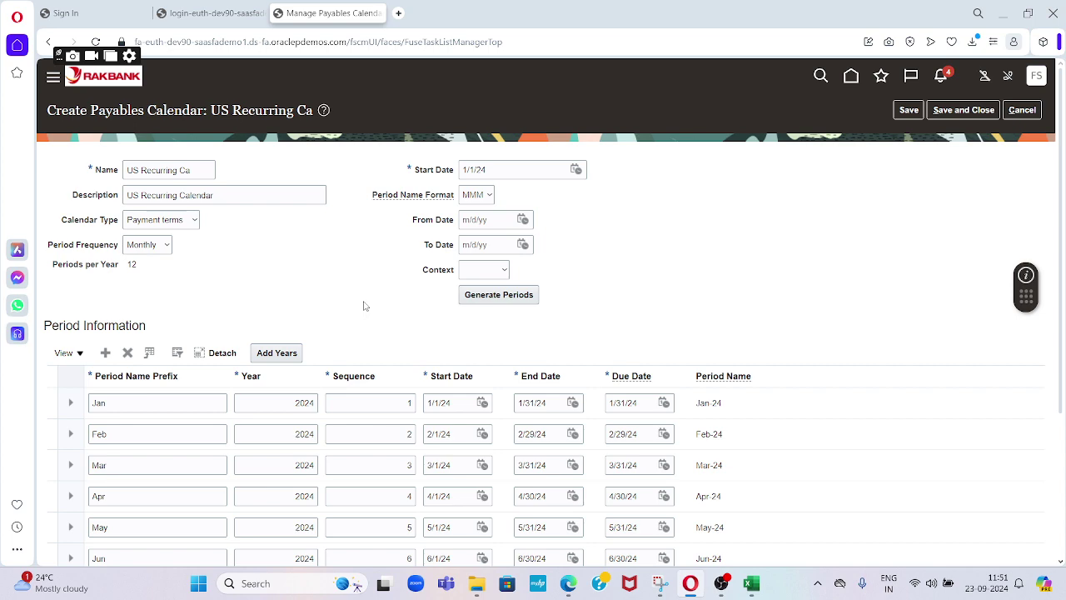
pyautogui.scroll(-3, 364, 305)
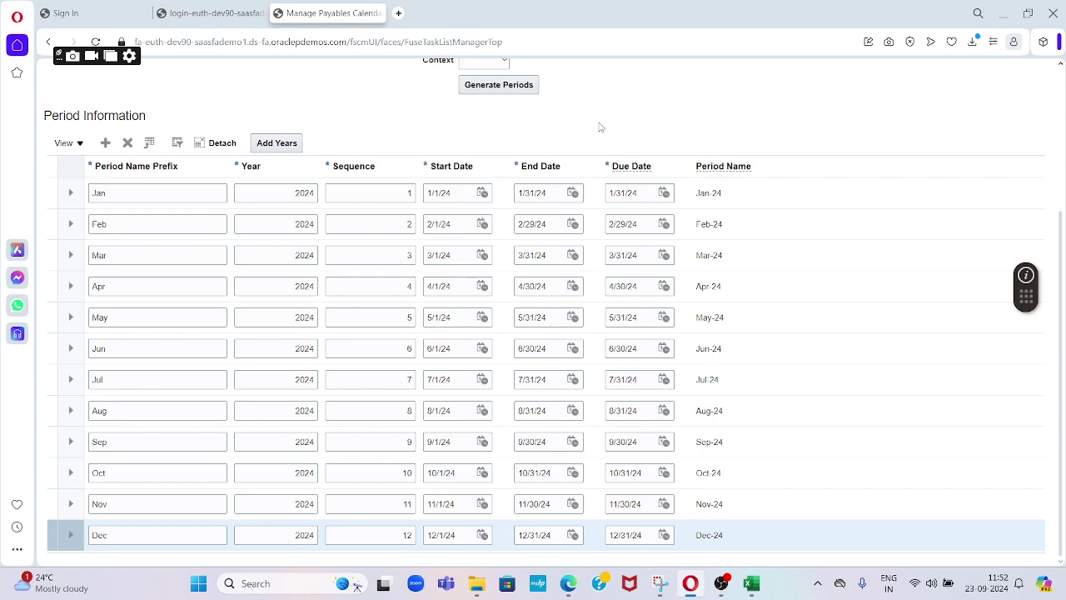
pyautogui.scroll(5, 599, 127)
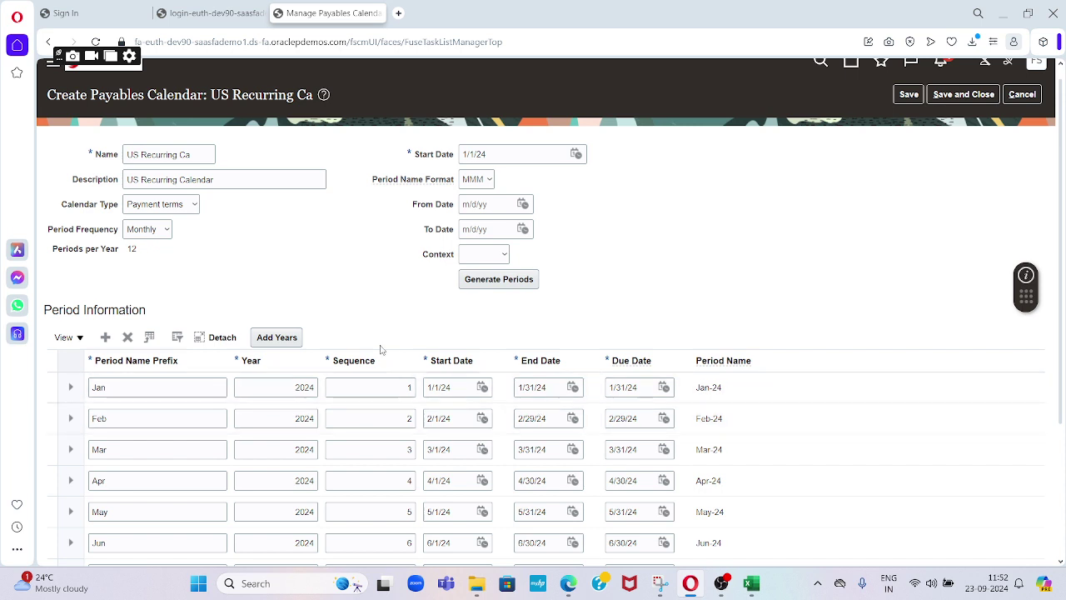
pyautogui.scroll(1, 706, 277)
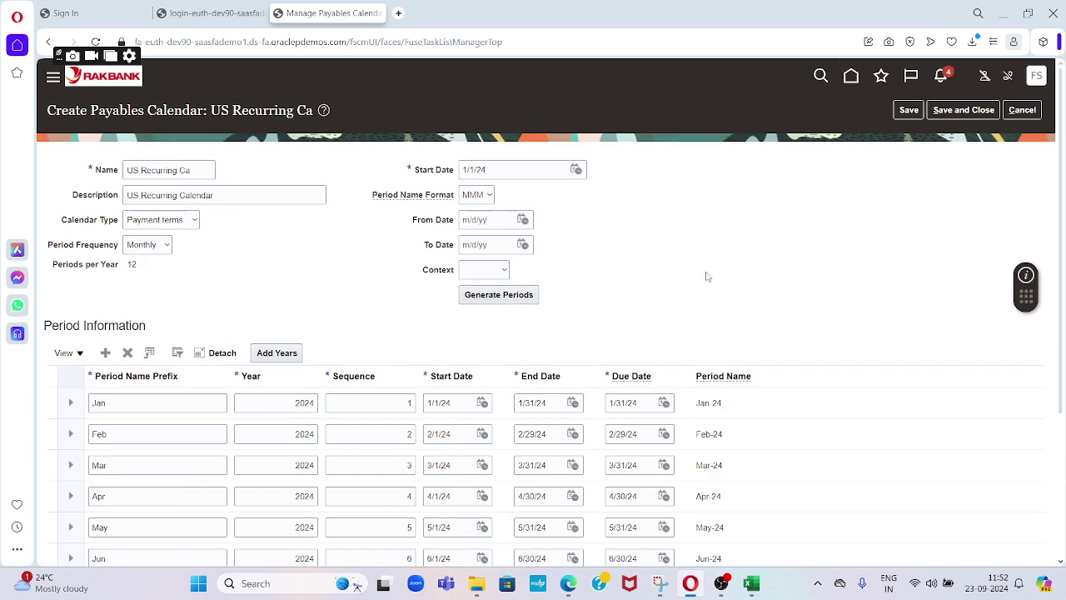
# Step: Save and close the US Recurring Ca calendar, and finish managing payables calendars
pyautogui.click(912, 112)
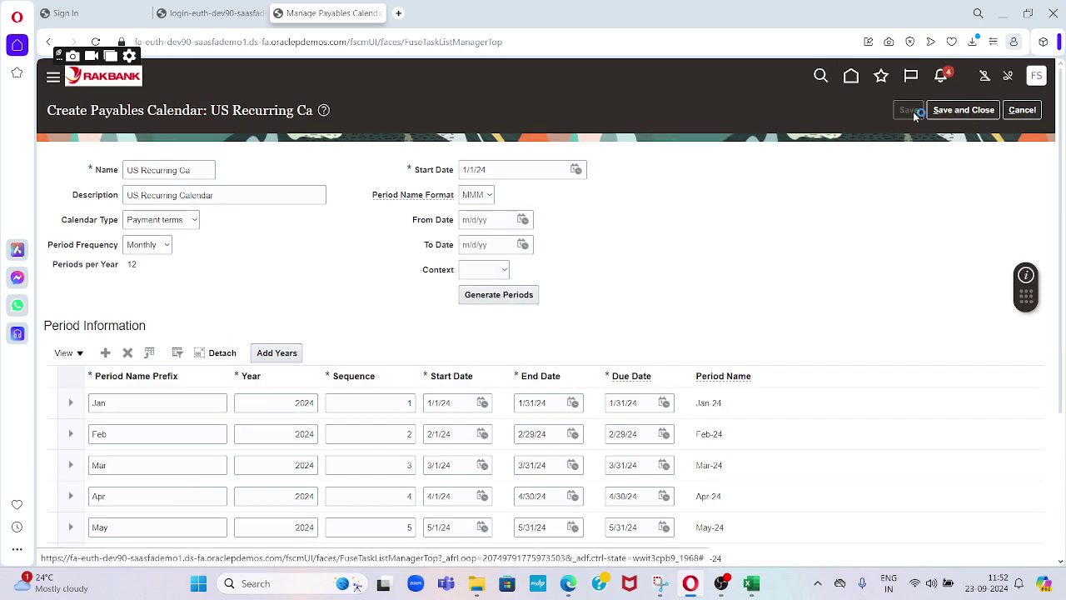
pyautogui.click(962, 113)
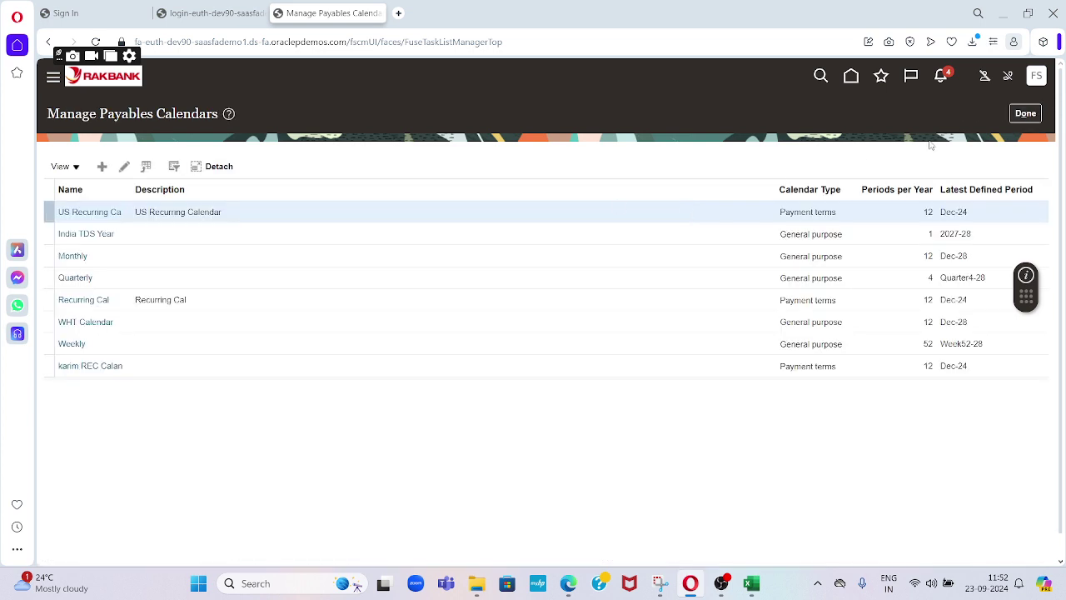
pyautogui.click(1026, 118)
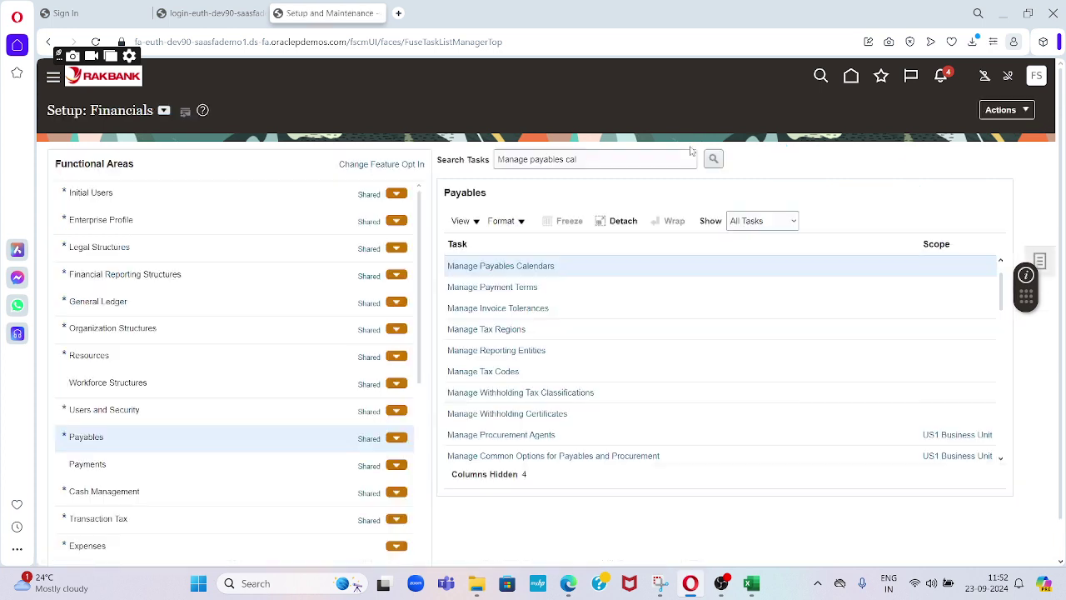
# Step: Download the Create Recurring Invoices spreadsheet from the Payables Invoices work area and show the file in its folder
pyautogui.click(851, 76)
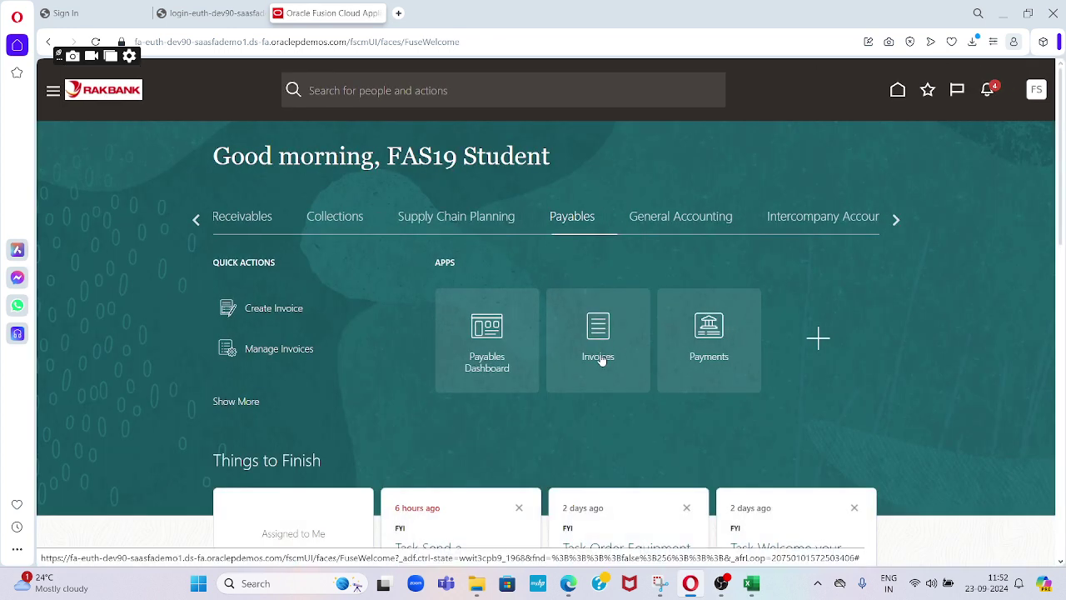
pyautogui.click(601, 358)
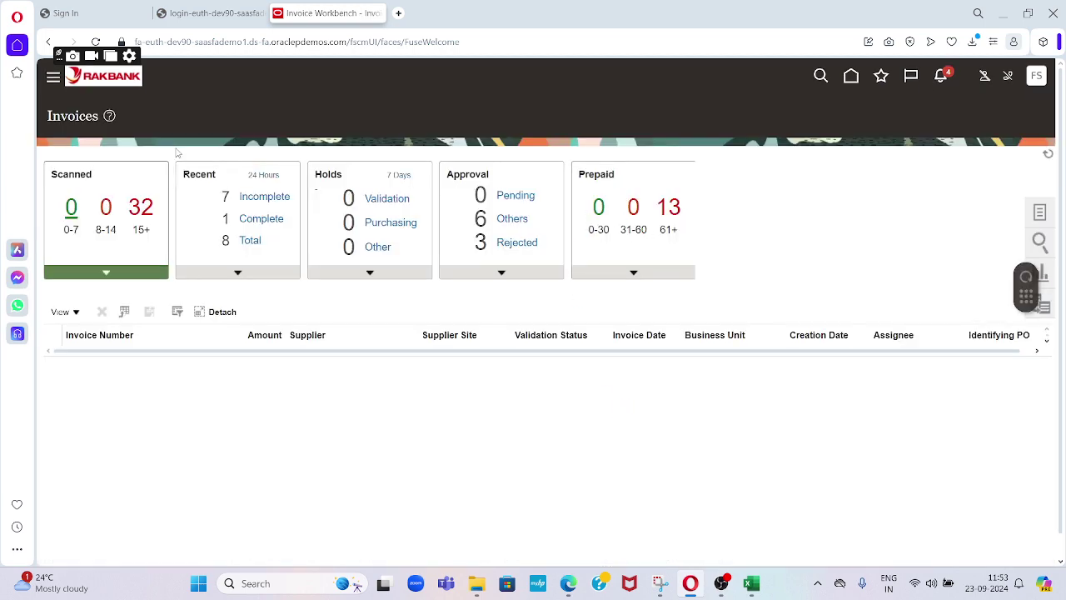
pyautogui.click(1041, 217)
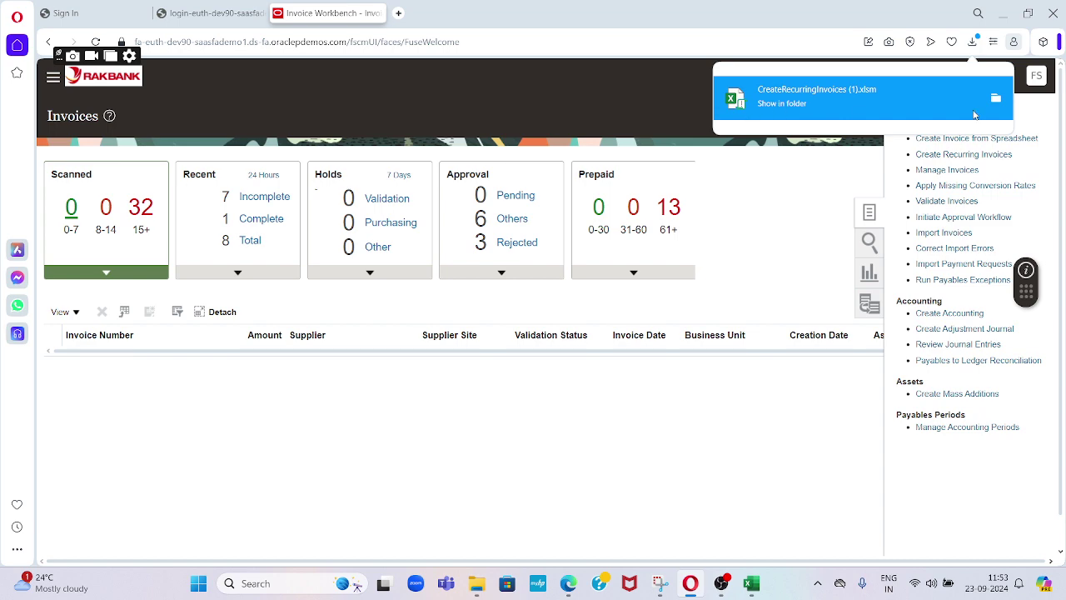
pyautogui.click(996, 102)
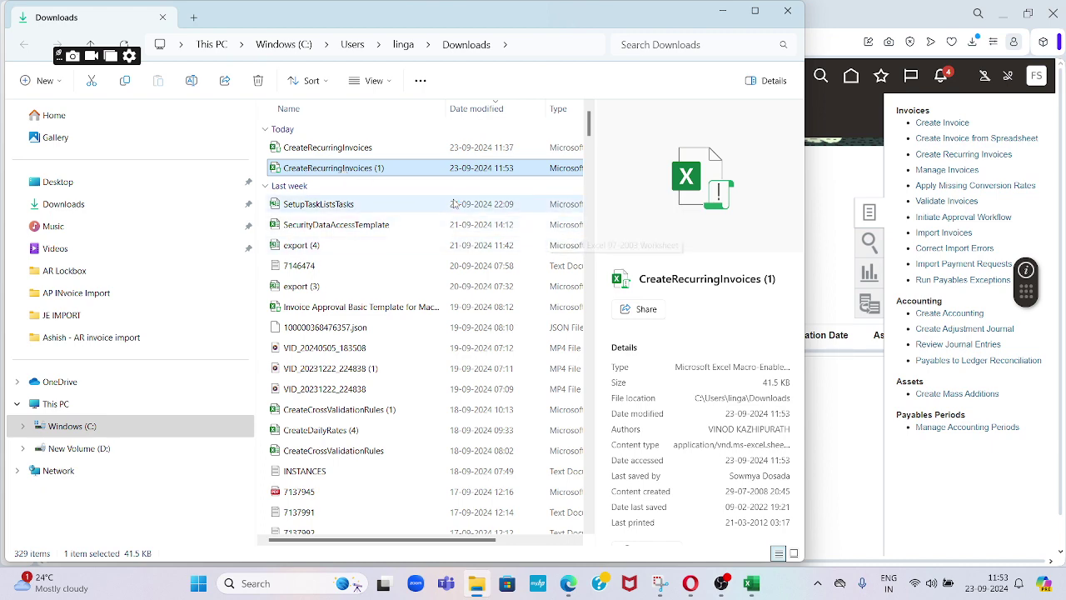
# Step: Open the CreateRecurringInvoices (1) workbook in Excel, enable editing and connect it to the Oracle application
pyautogui.hotkey('alt', 'Tab')
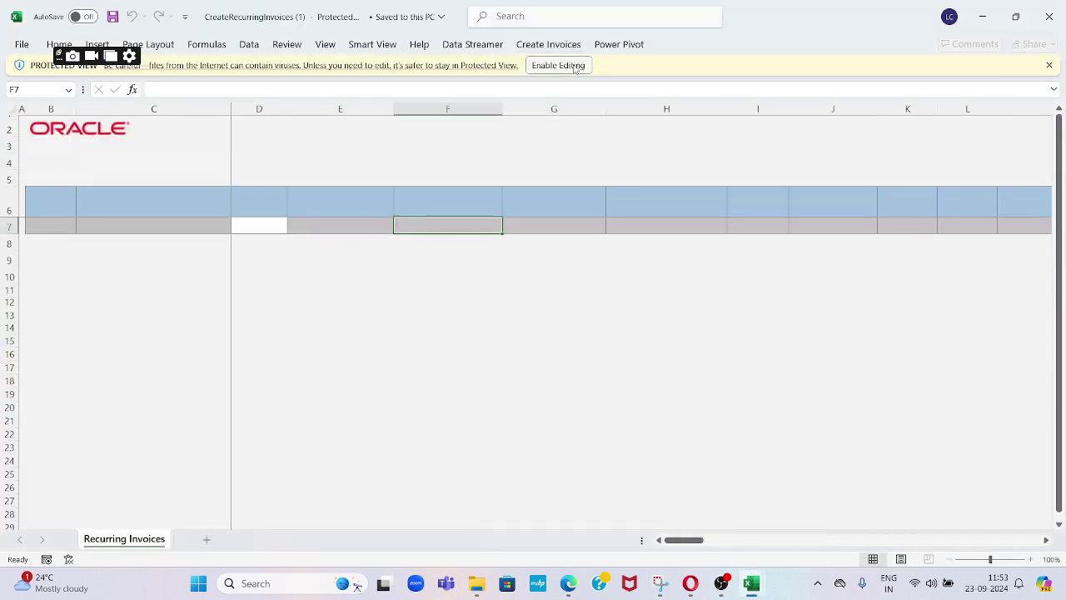
pyautogui.click(574, 66)
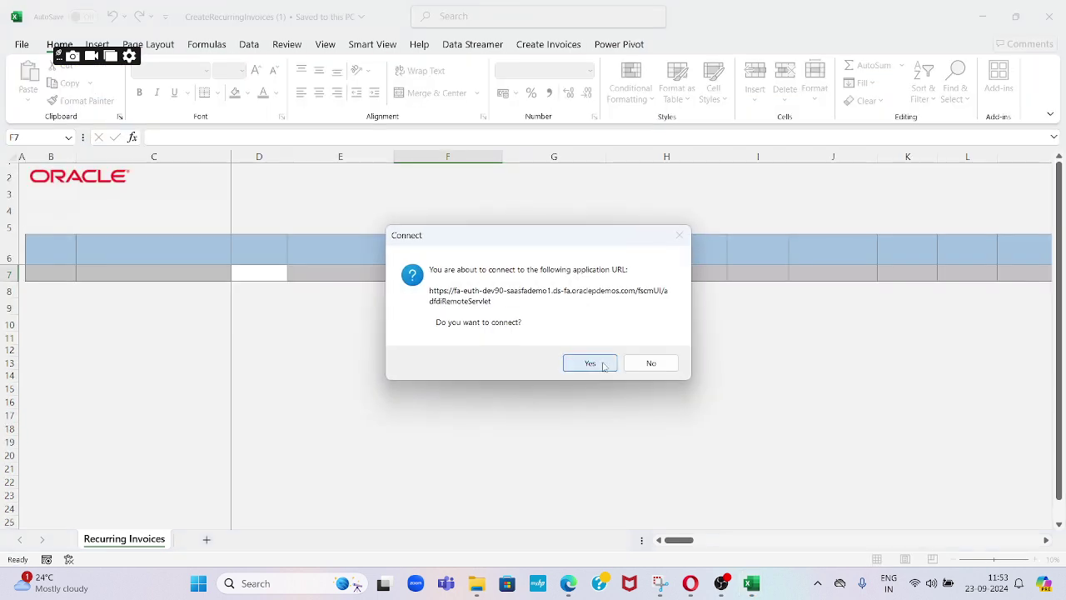
pyautogui.click(590, 363)
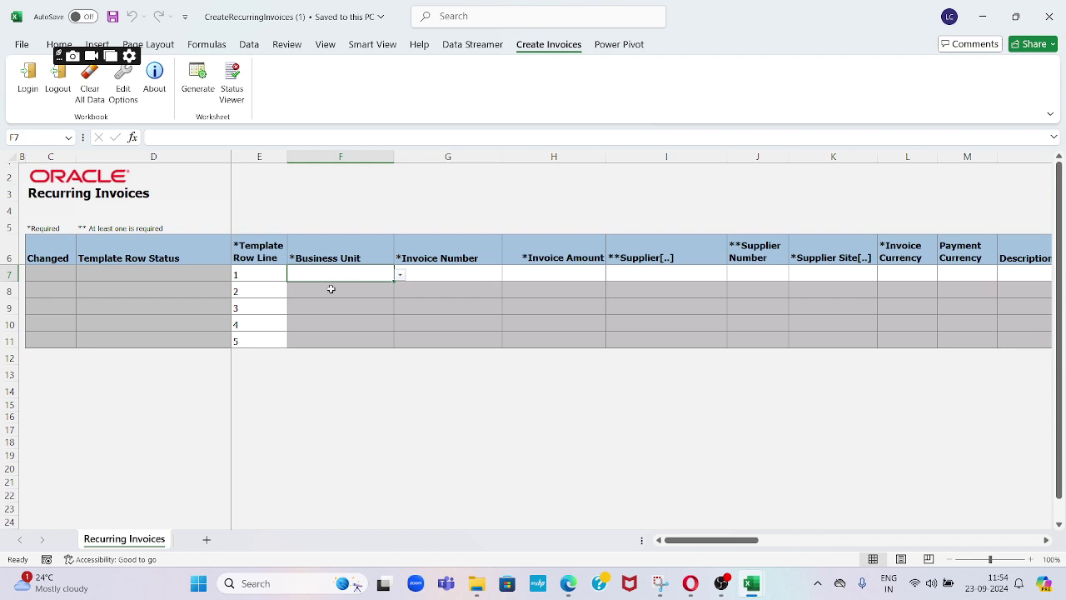
pyautogui.click(453, 274)
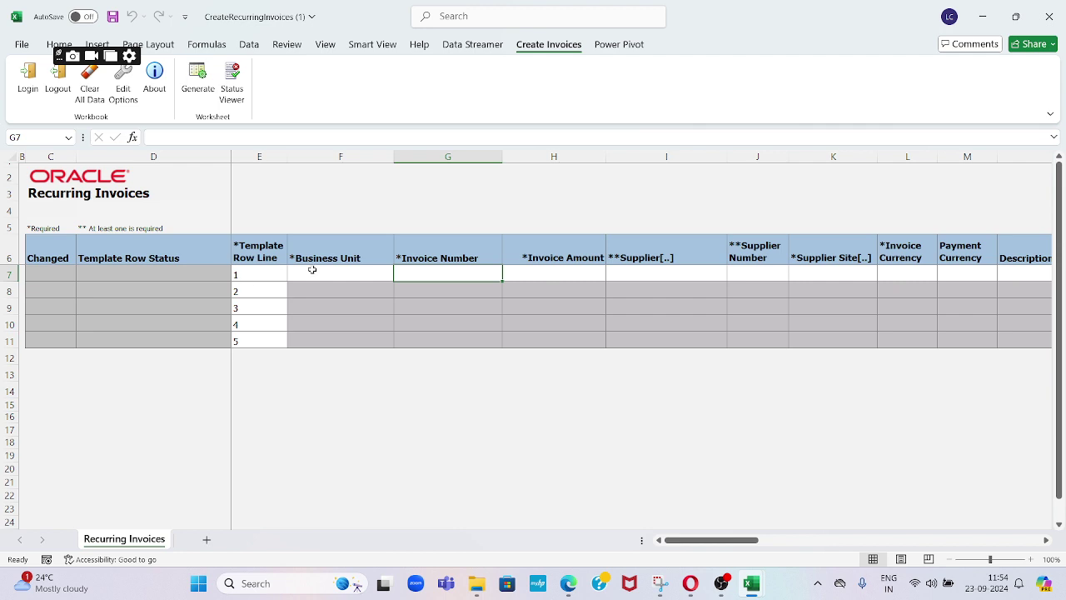
pyautogui.click(339, 270)
pyautogui.click(454, 272)
pyautogui.click(665, 275)
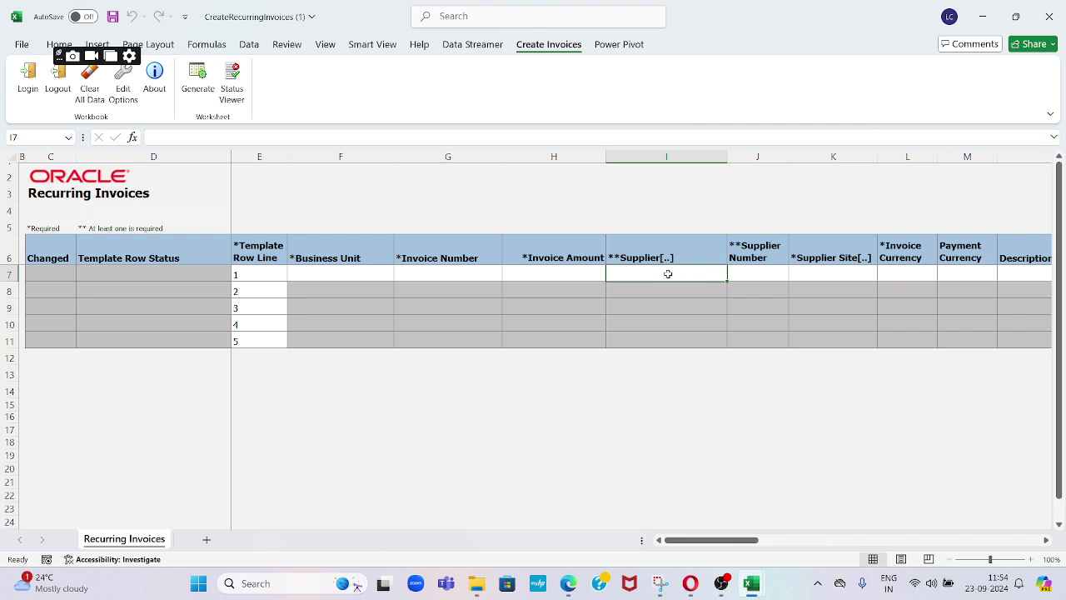
# Step: Set the business unit of the first recurring invoice row to US1 Business Unit
pyautogui.click(345, 274)
pyautogui.click(399, 274)
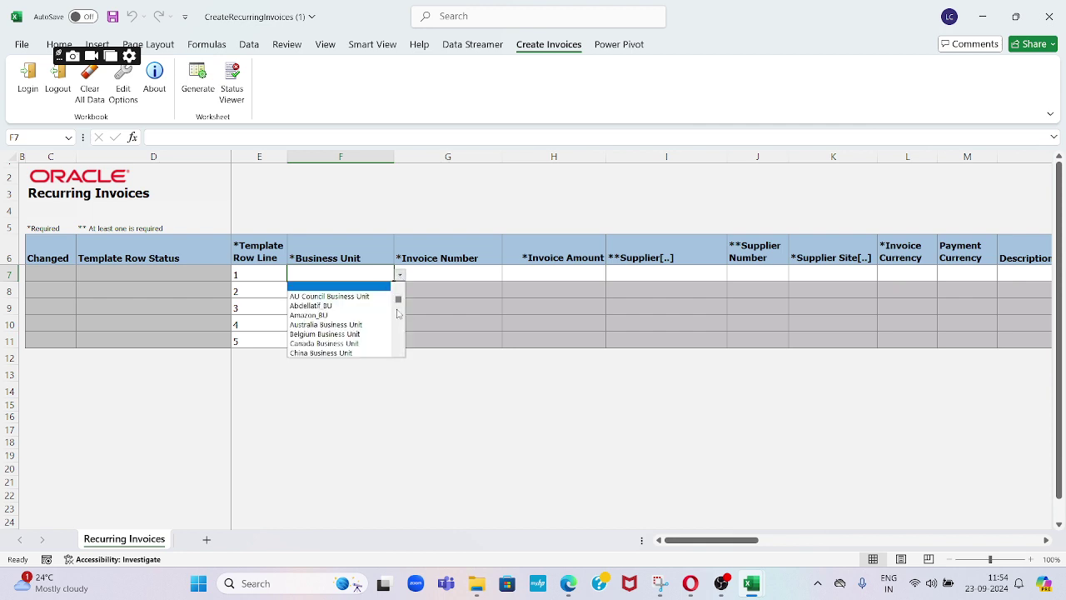
pyautogui.scroll(-10, 401, 345)
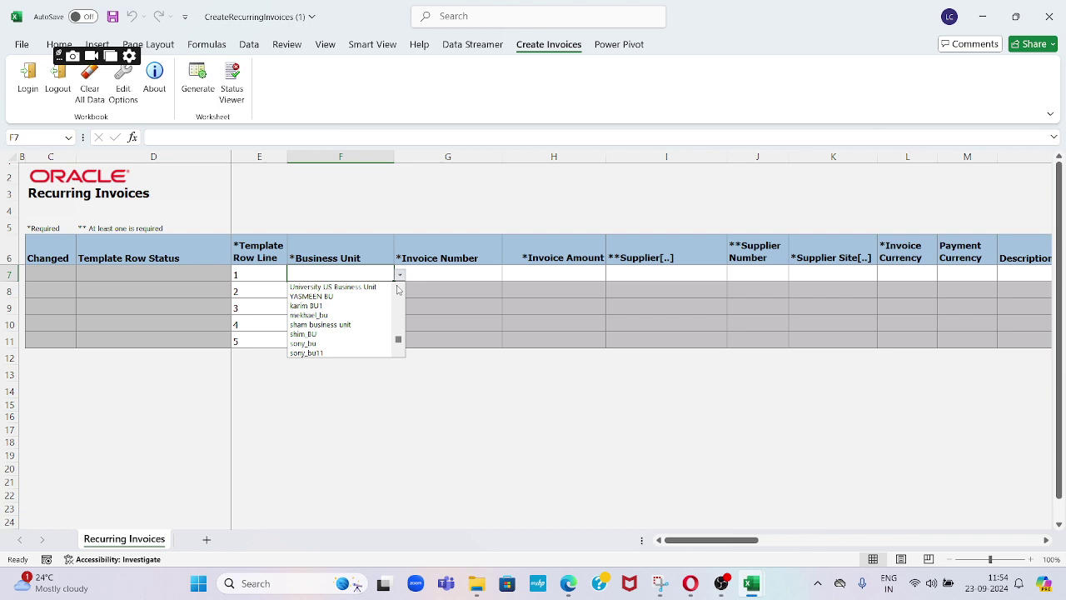
pyautogui.scroll(1, 398, 291)
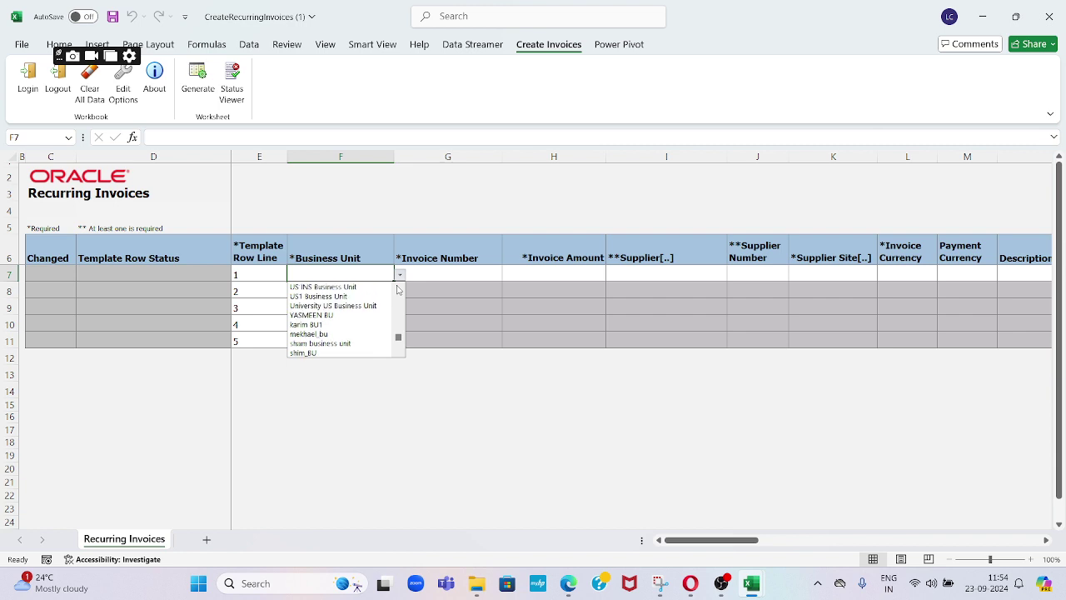
pyautogui.click(319, 296)
# Step: Enter US REC INV as the first row's invoice number and 50,000 as its invoice amount
pyautogui.click(457, 274)
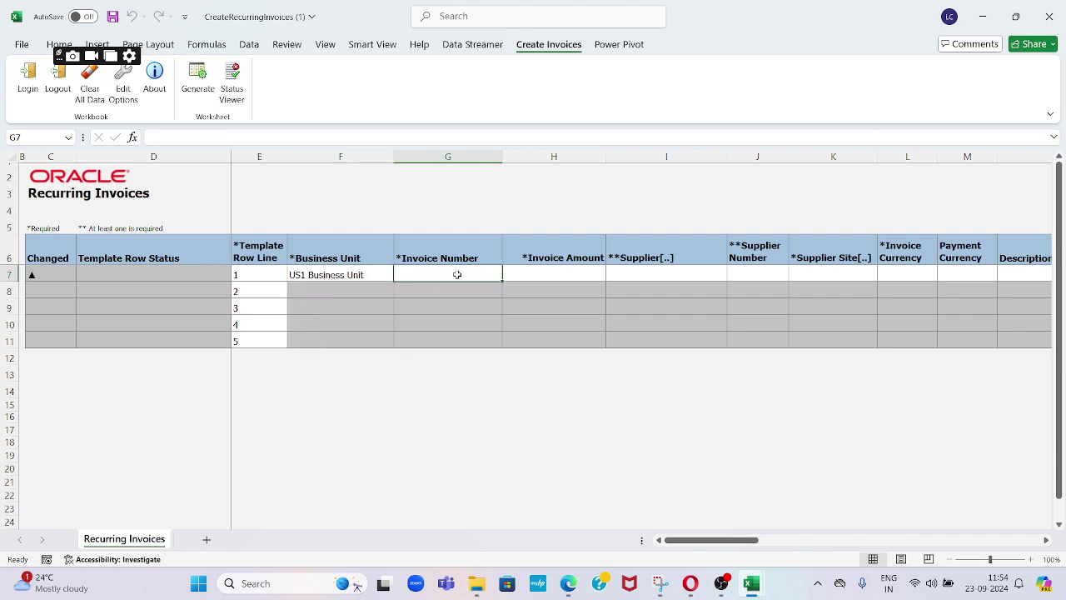
pyautogui.write('US RE')
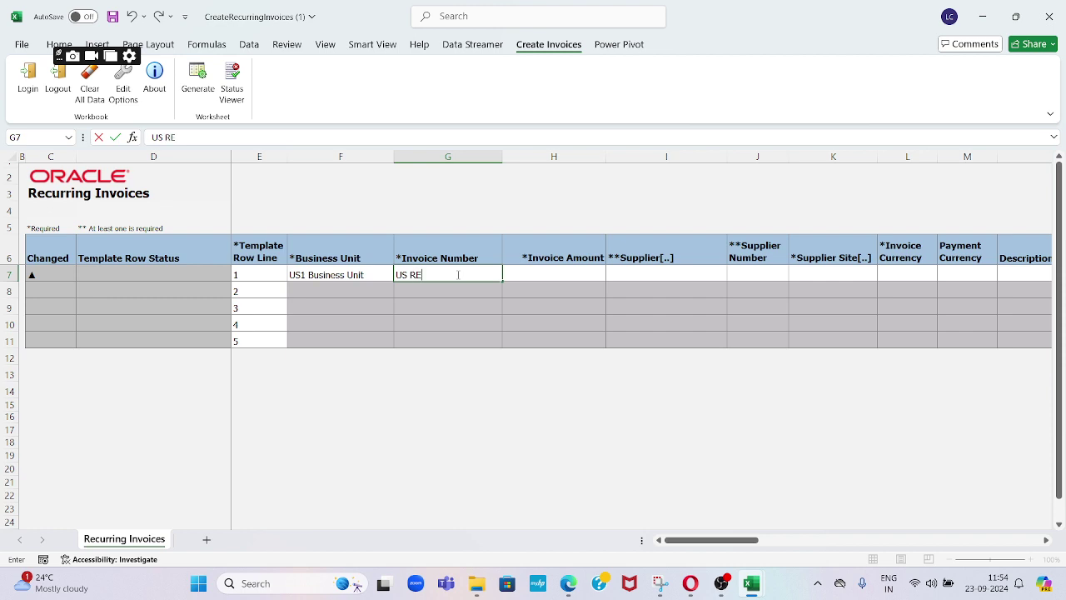
pyautogui.write('C INV')
pyautogui.press('Tab')
pyautogui.write('1')
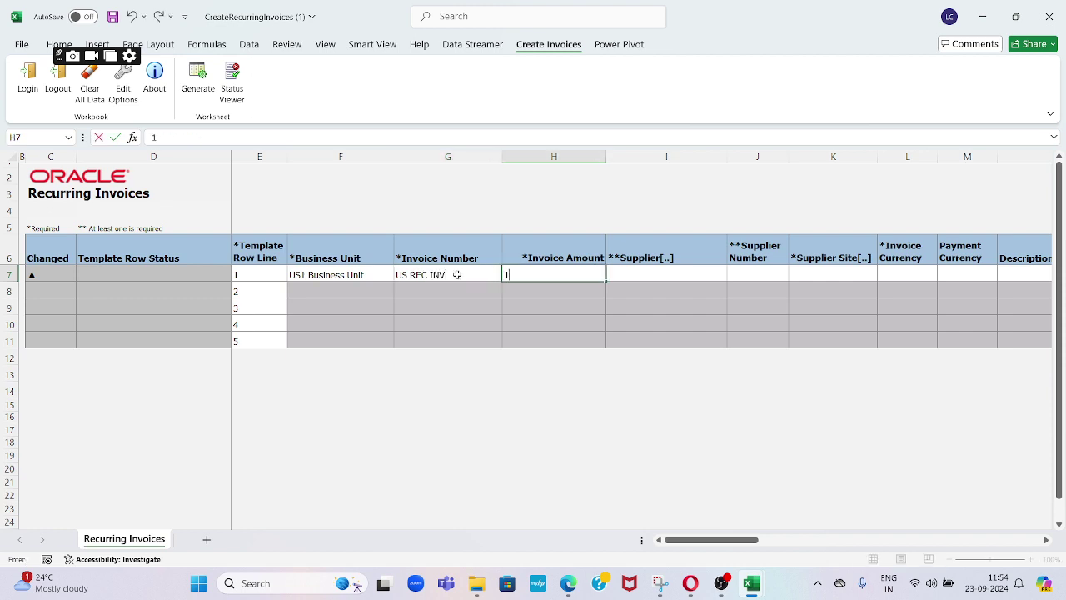
pyautogui.write('5000')
pyautogui.press('BackSpace')
pyautogui.press('BackSpace')
pyautogui.press('BackSpace')
pyautogui.press('BackSpace')
pyautogui.write('50')
pyautogui.press('Tab')
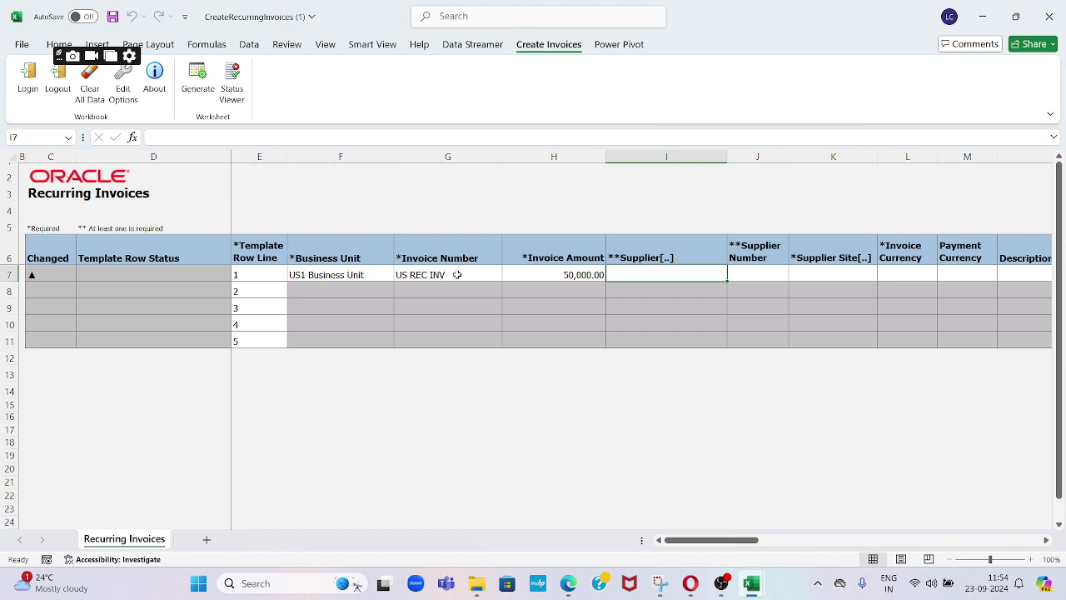
# Step: Search the suppliers for abc and assign ABC Consulting as the first row's supplier
pyautogui.moveTo(458, 274); pyautogui.dragTo(809, 350)
pyautogui.click(639, 275)
pyautogui.doubleClick(639, 276)
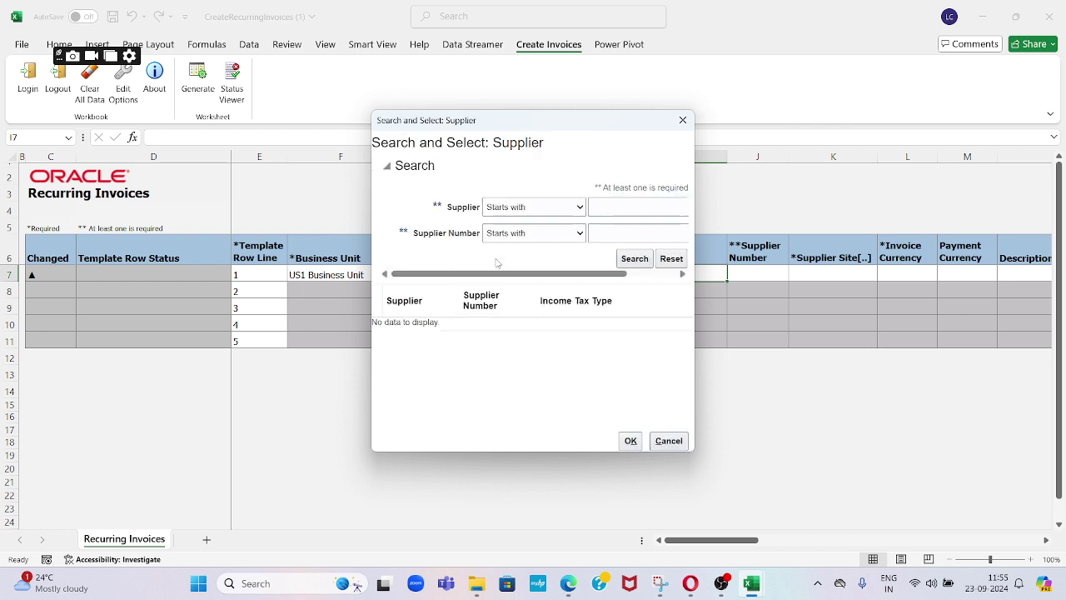
pyautogui.click(625, 207)
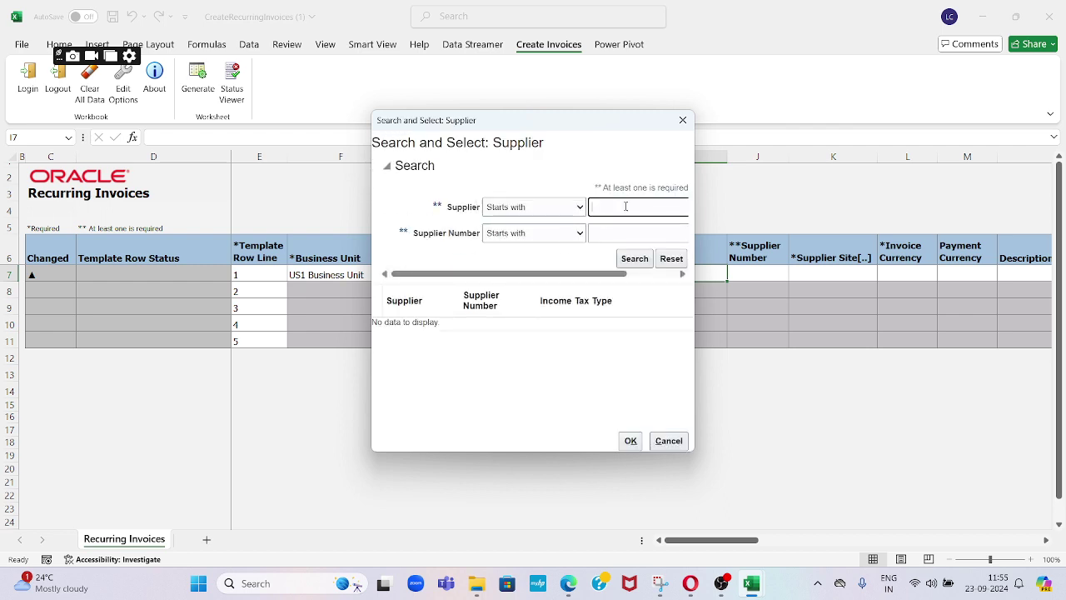
pyautogui.press('Return')
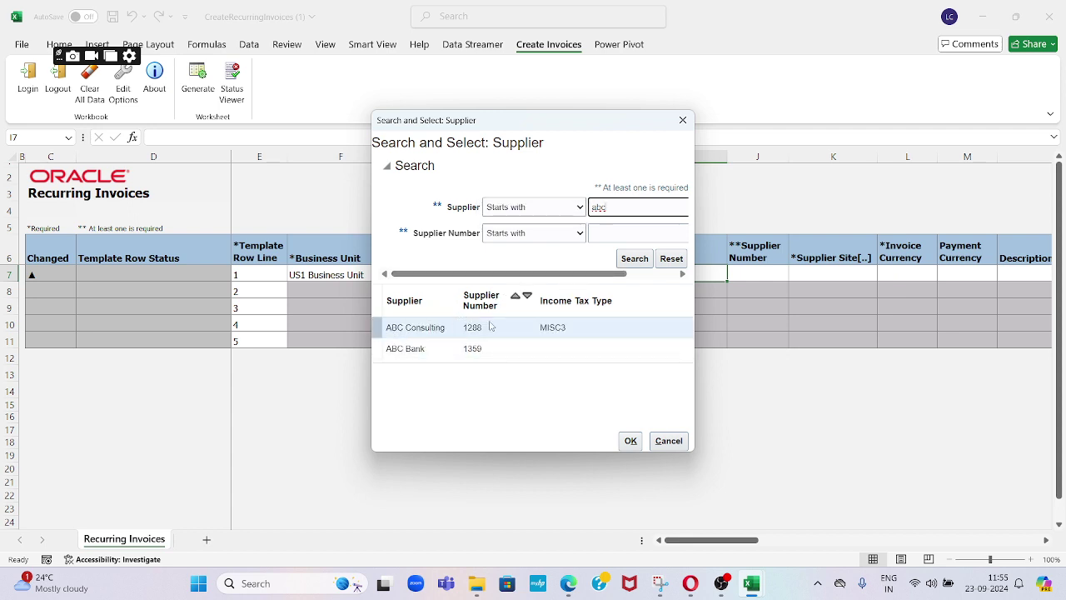
pyautogui.click(405, 335)
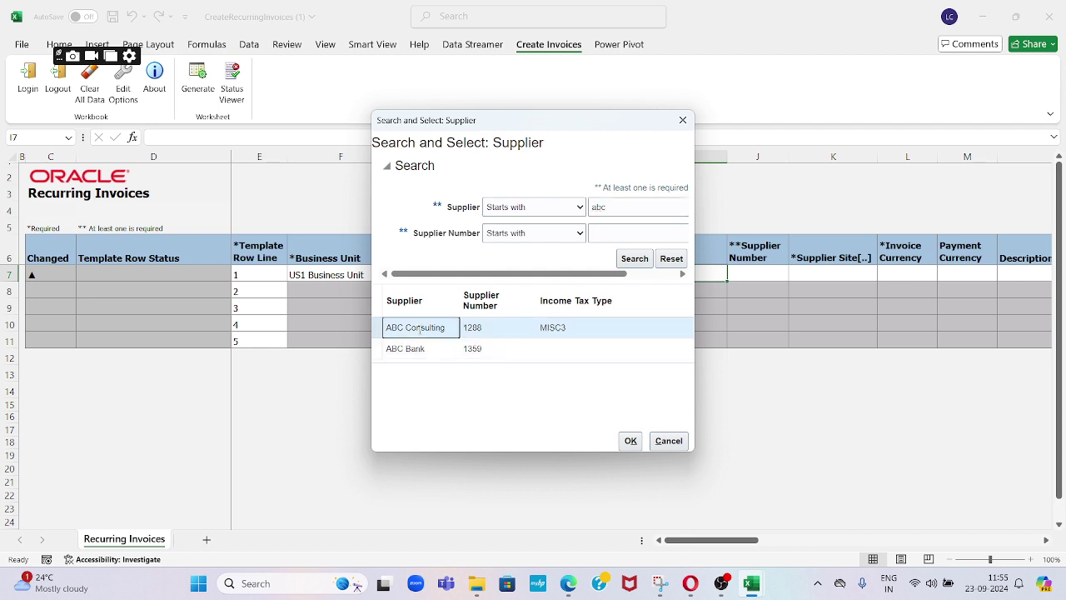
pyautogui.click(631, 441)
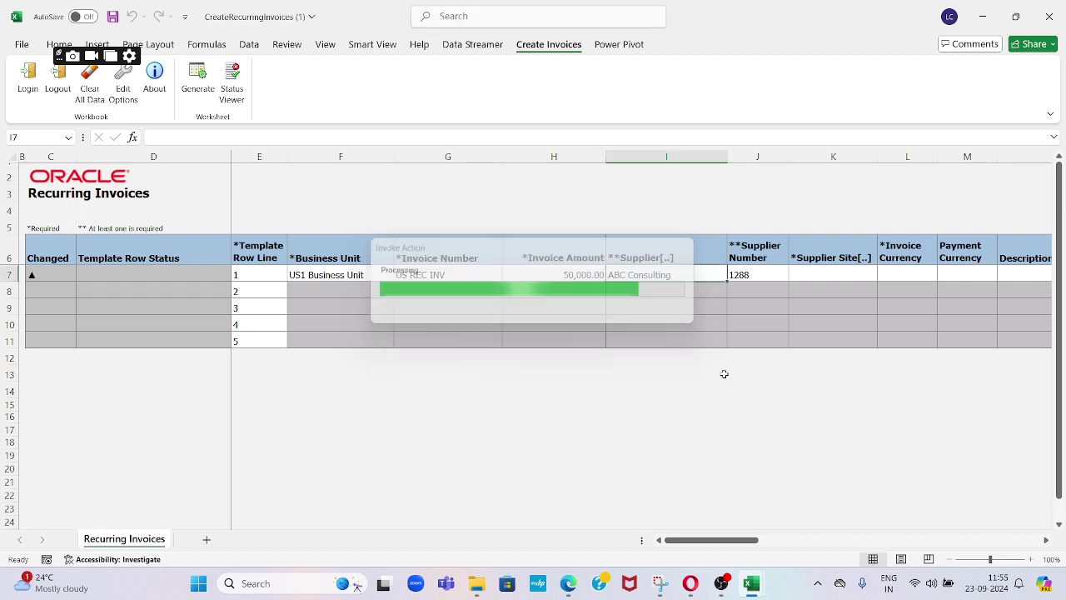
# Step: Look up the supplier sites for the first row and assign ABC US1
pyautogui.doubleClick(827, 273)
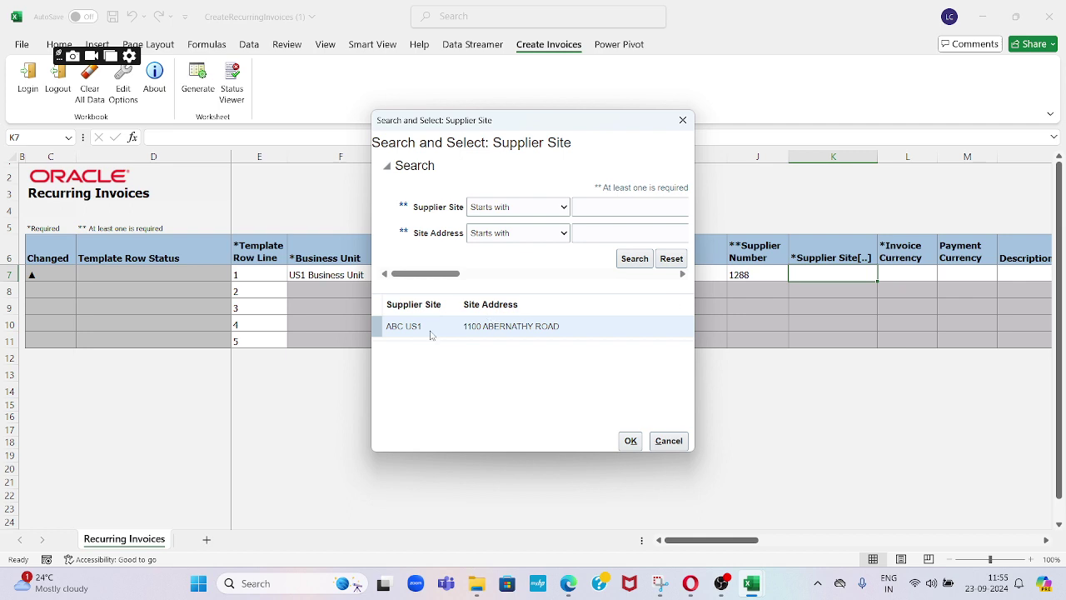
pyautogui.click(430, 335)
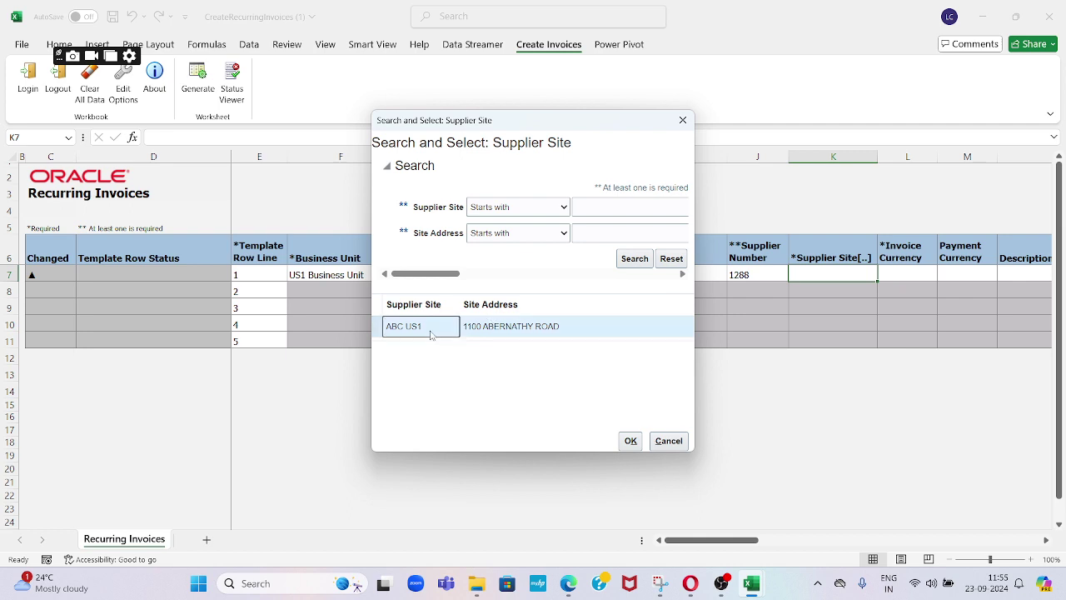
pyautogui.click(628, 440)
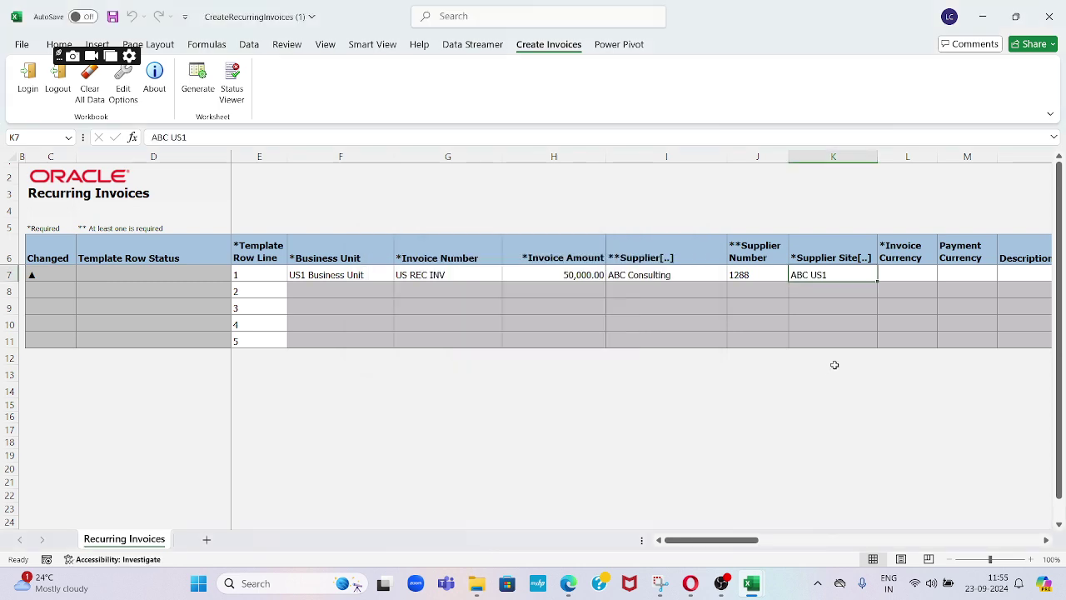
# Step: Set both the invoice currency and the payment currency of the first row to USD
pyautogui.click(903, 276)
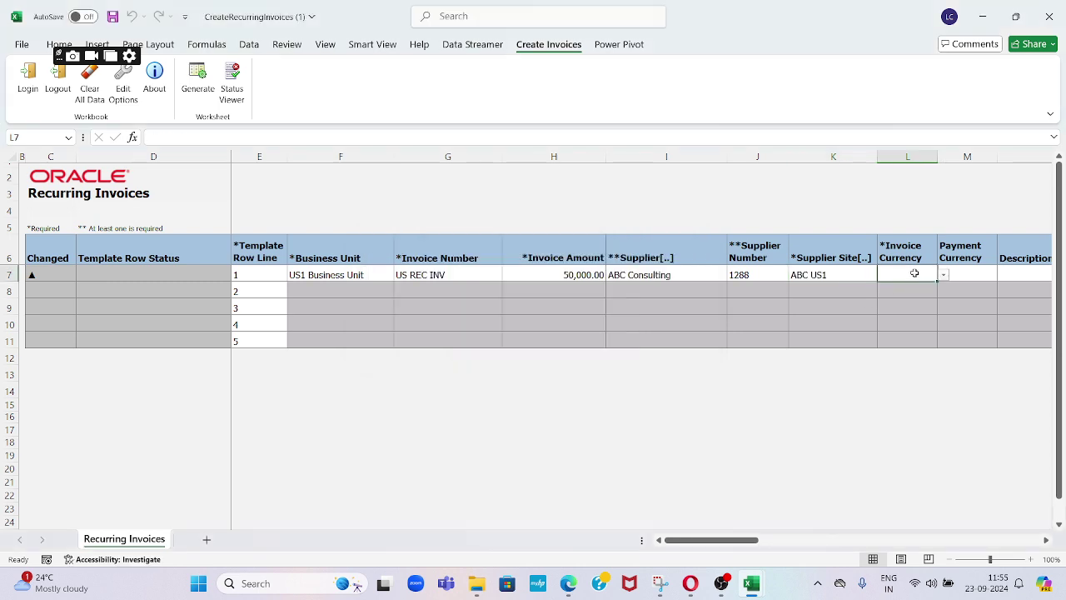
pyautogui.write('USD')
pyautogui.press('Tab')
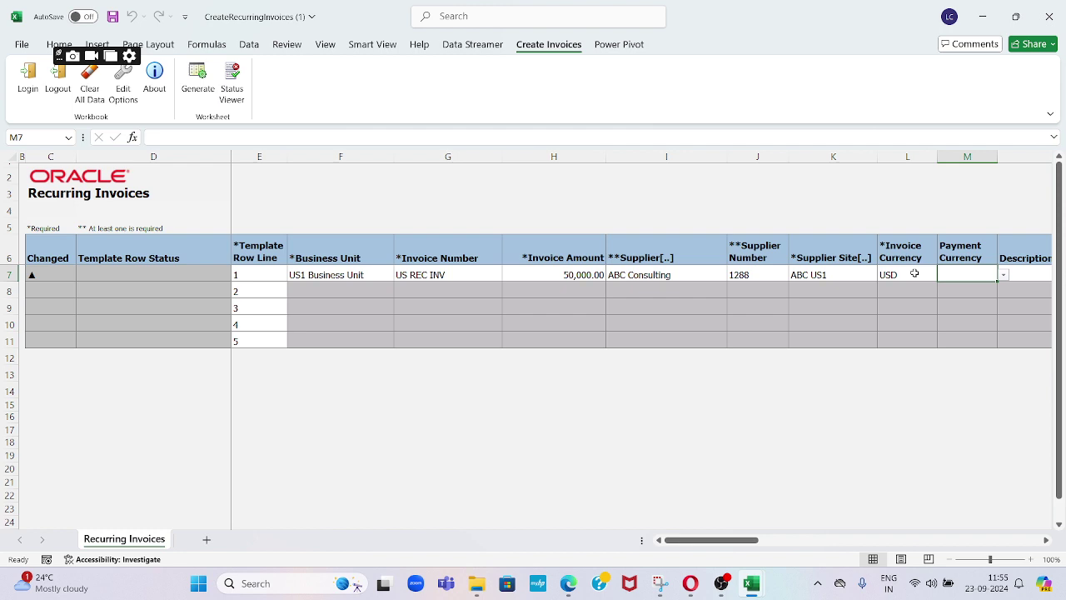
pyautogui.write('USD')
pyautogui.press('Tab')
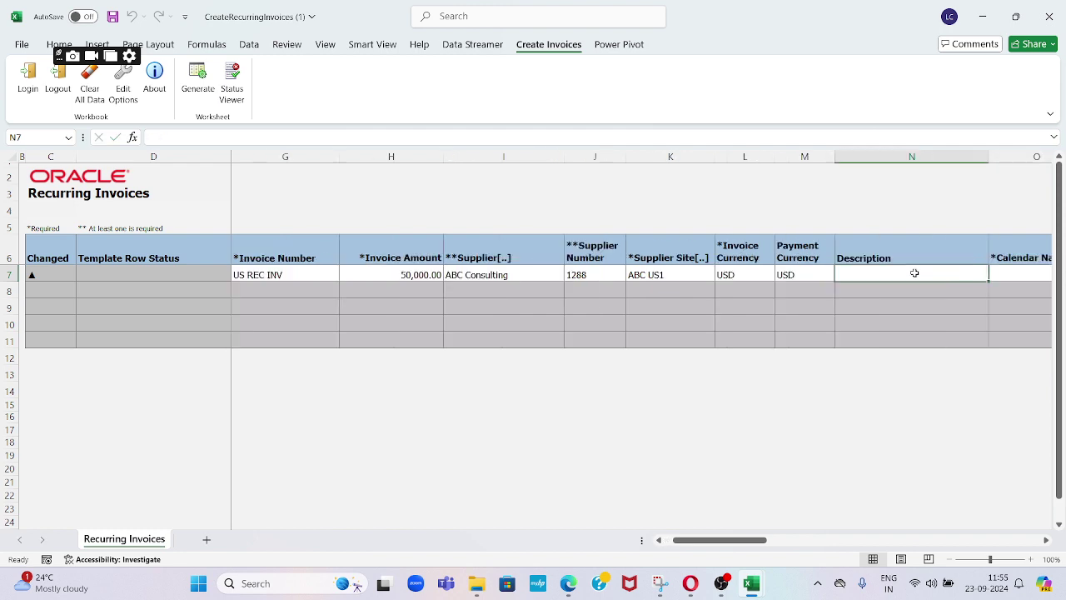
# Step: Enter LOAN Recovery as the first row's description
pyautogui.hscroll(1, 914, 273)
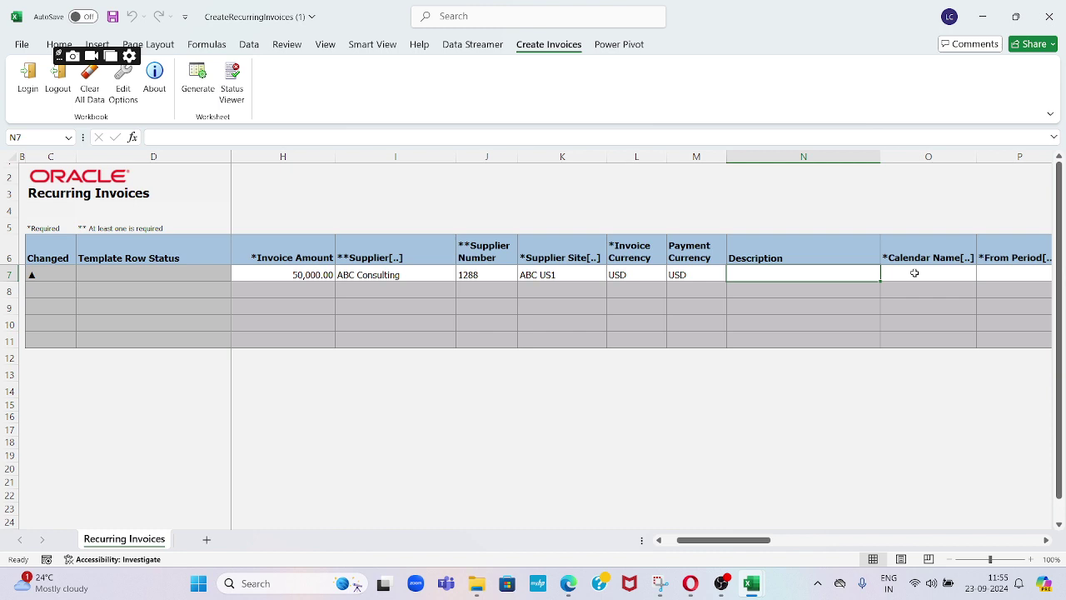
pyautogui.write('LOA')
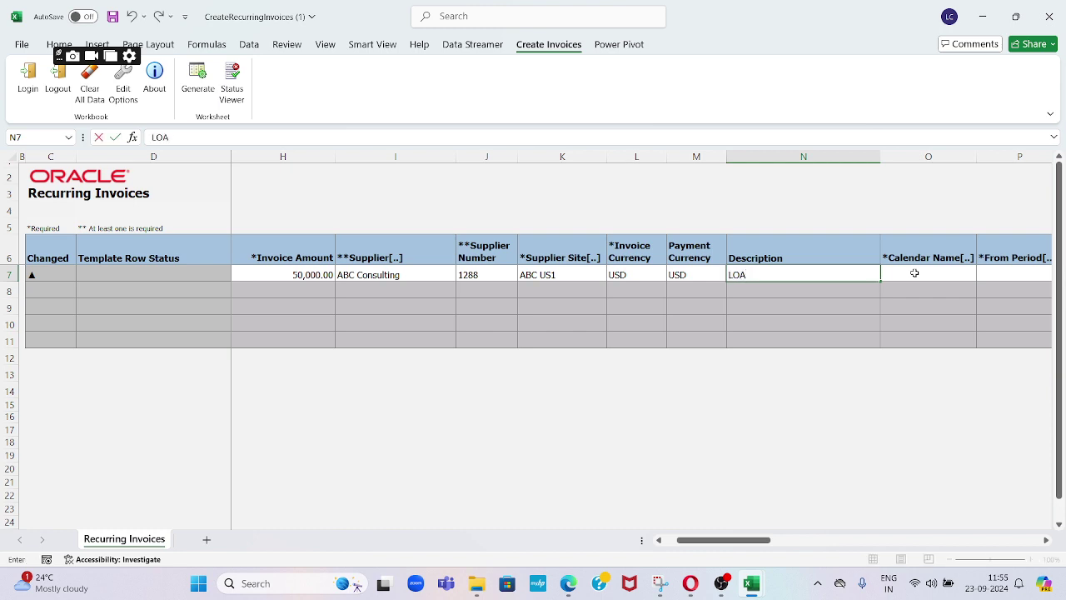
pyautogui.write('n')
pyautogui.press('BackSpace')
pyautogui.write('N Recur')
pyautogui.press('BackSpace')
pyautogui.write('overy')
# Step: Search the calendars for US, clear that search, and assign Monthly as the first row's calendar name
pyautogui.click(915, 273)
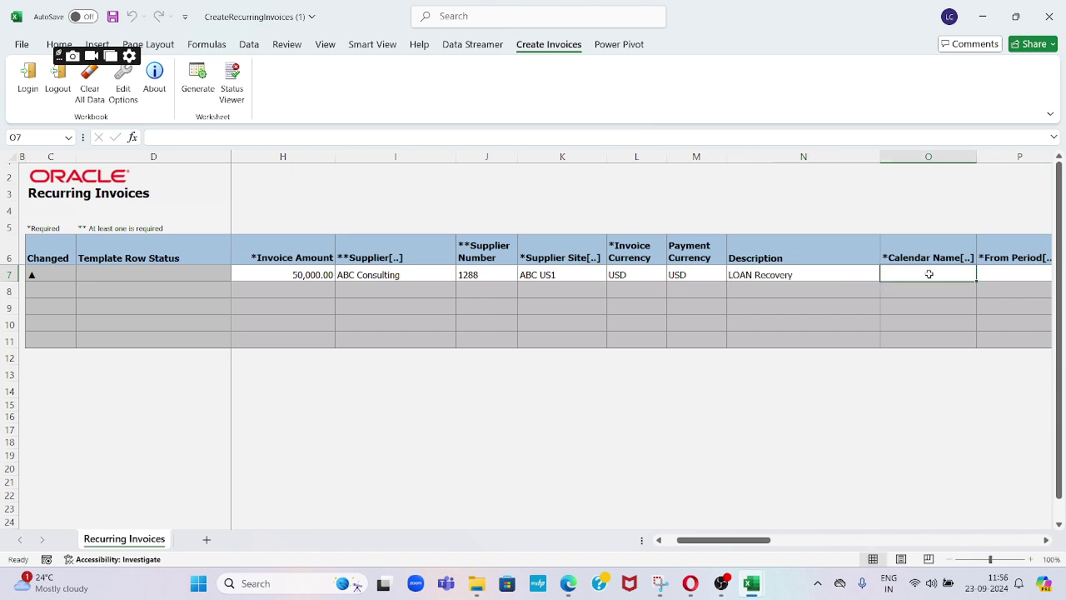
pyautogui.doubleClick(930, 274)
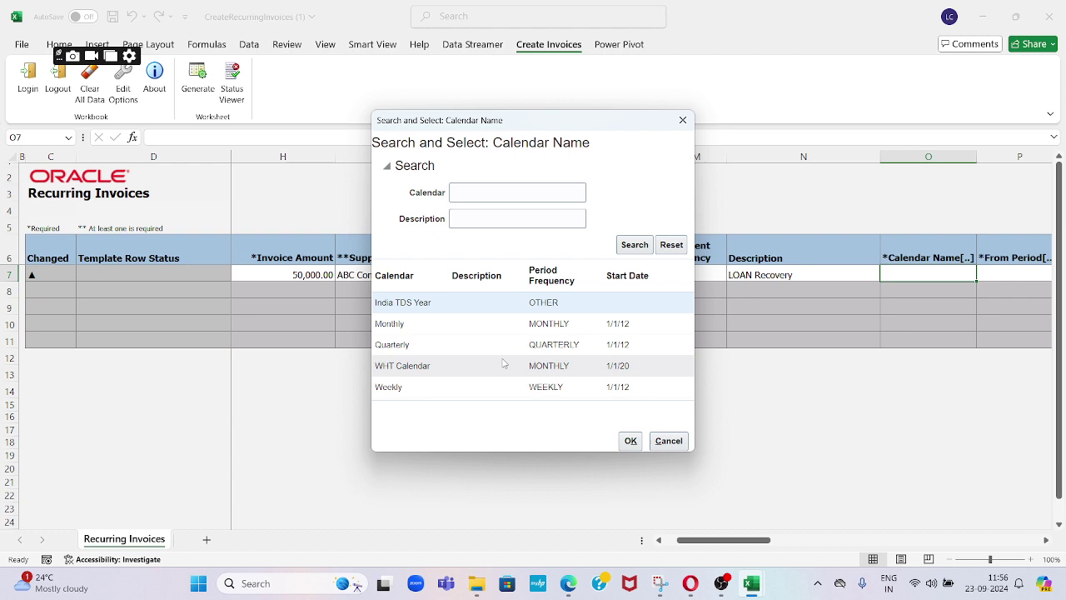
pyautogui.click(434, 323)
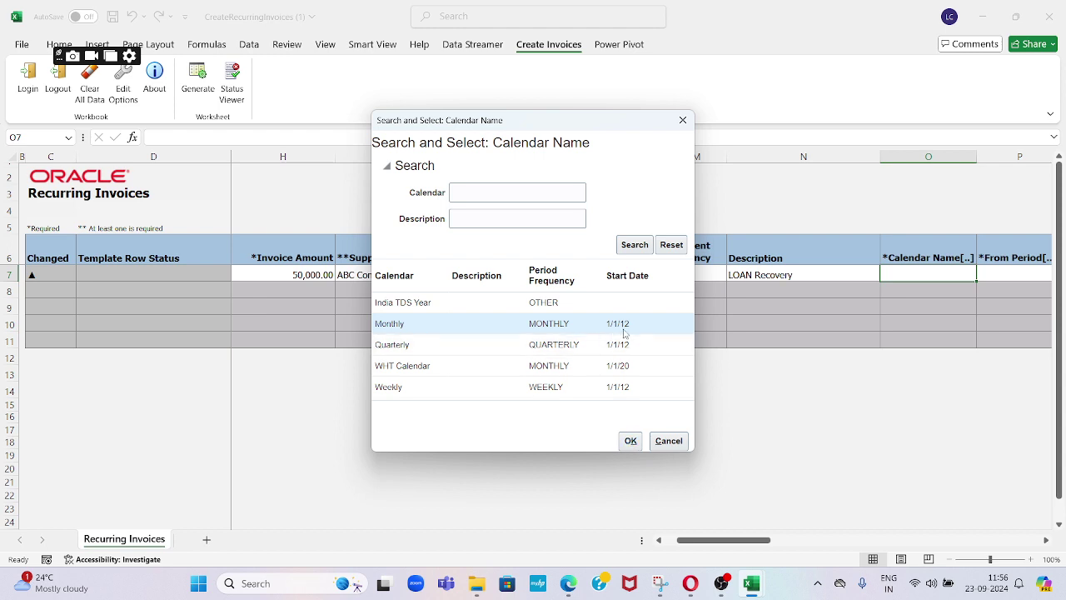
pyautogui.click(476, 194)
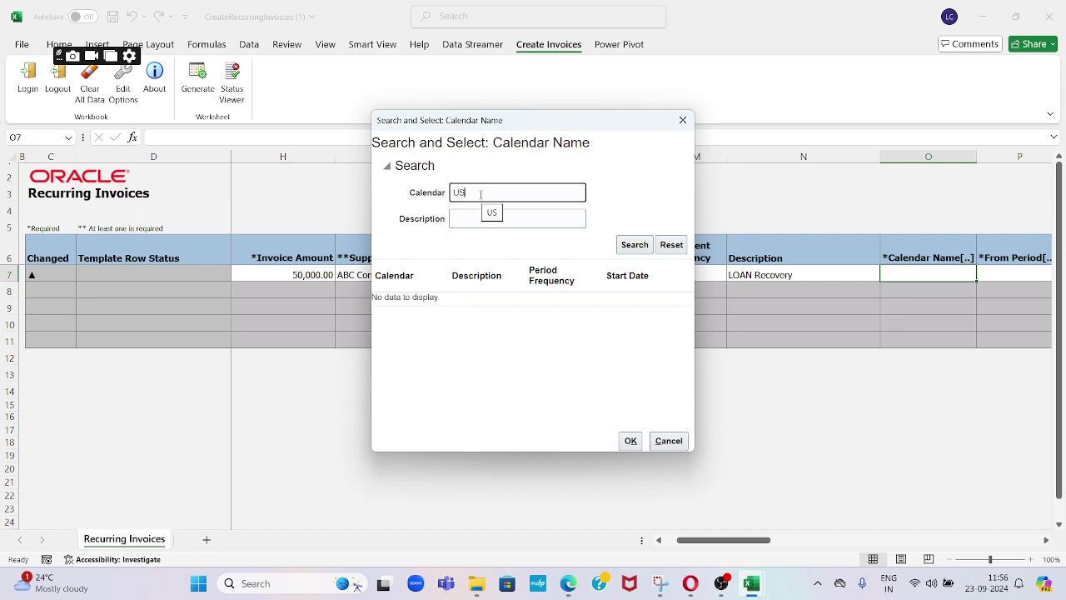
pyautogui.press('BackSpace')
pyautogui.press('BackSpace')
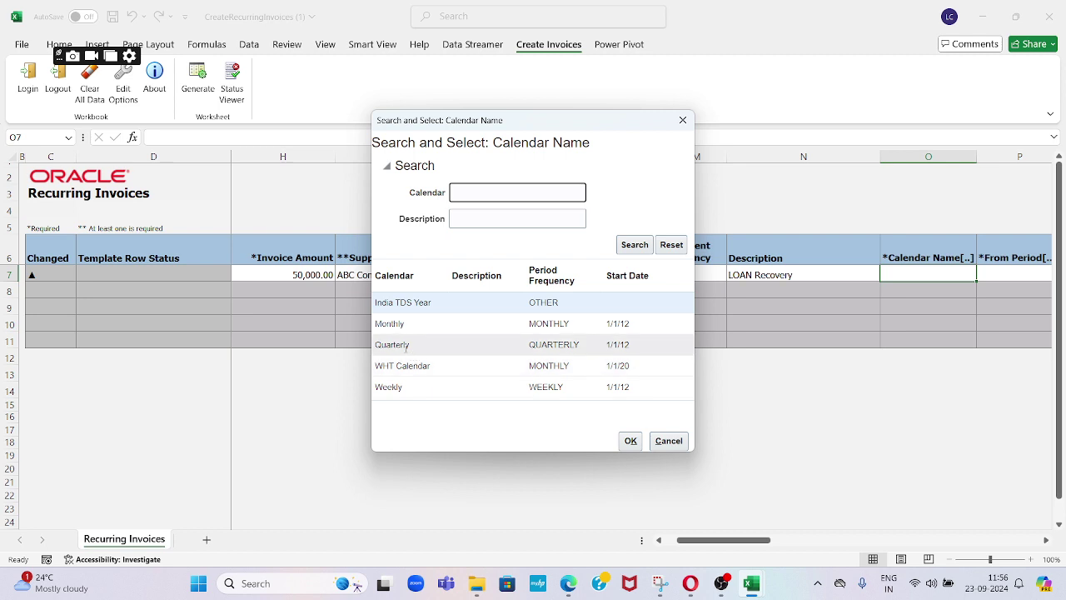
pyautogui.click(435, 325)
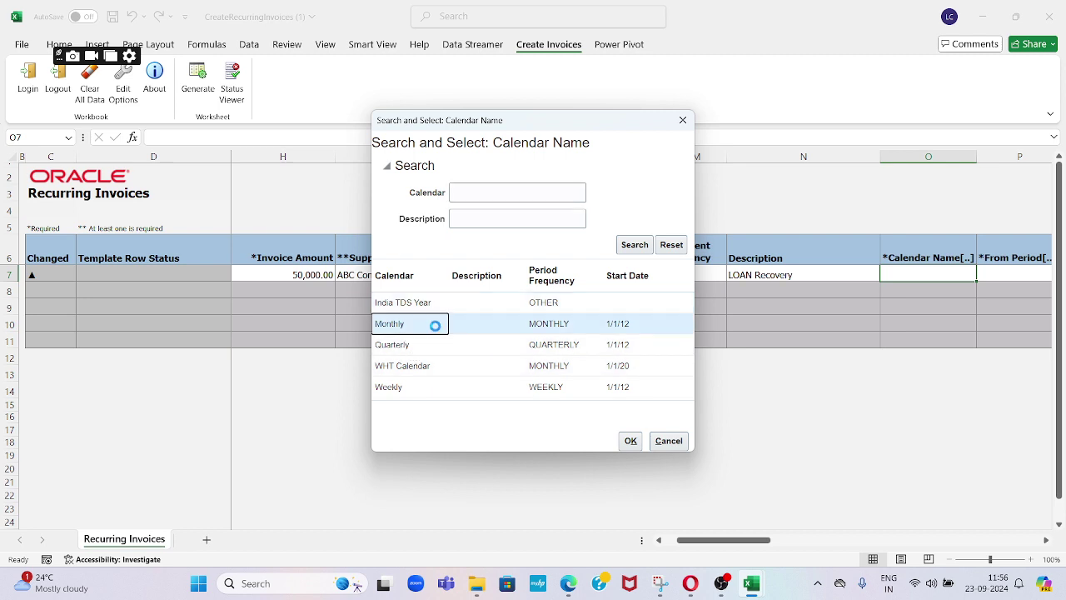
pyautogui.click(630, 443)
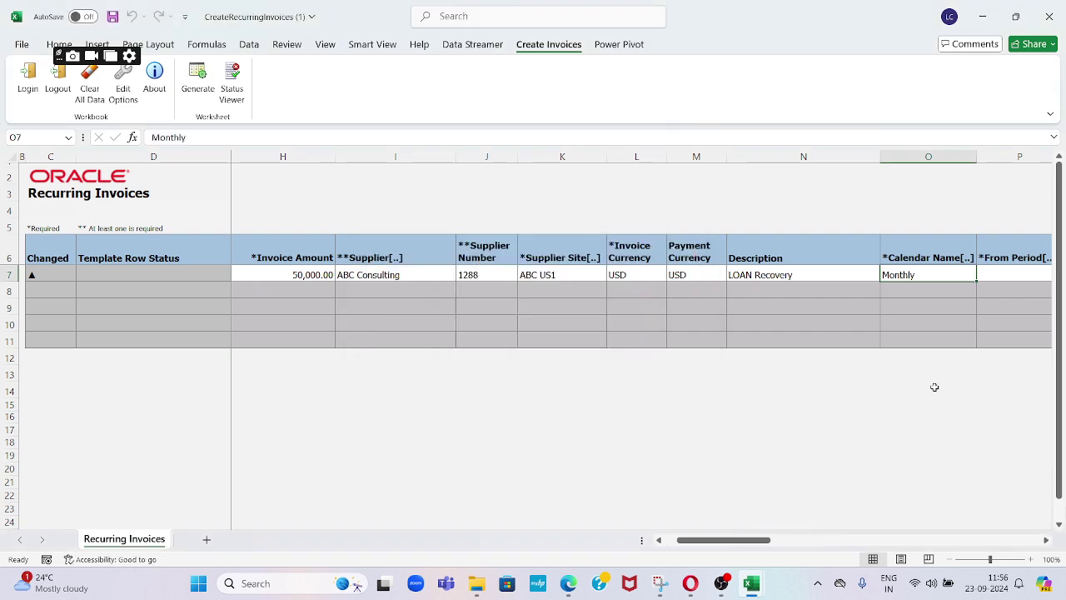
# Step: Search the calendar periods for year 2024 and assign Jan-24 as the first row's From Period
pyautogui.press('Tab')
pyautogui.hotkey('shift', 'Tab')
pyautogui.hotkey('shift', 'Tab')
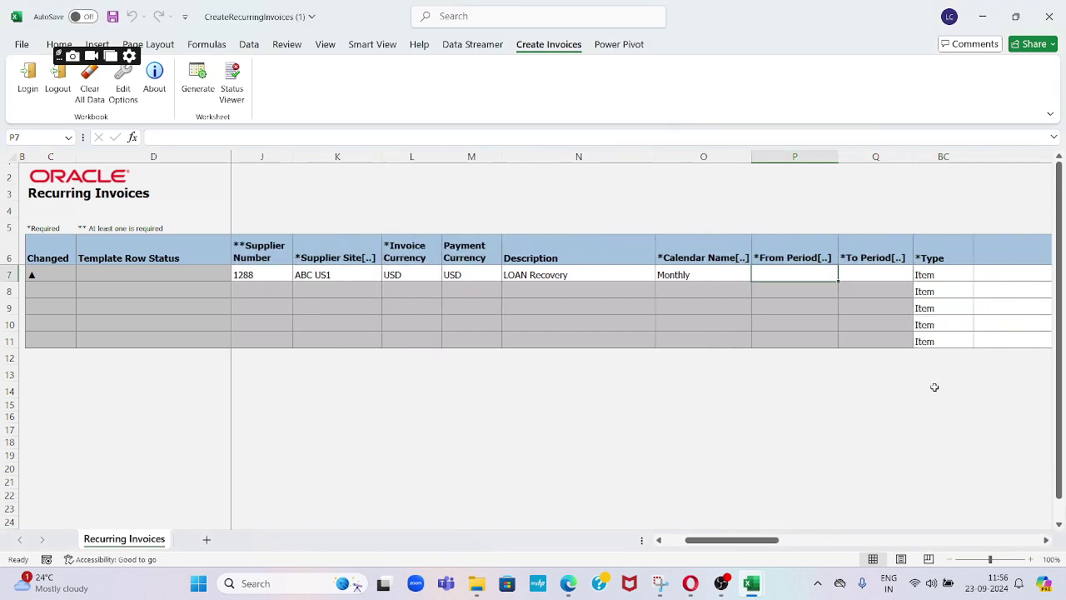
pyautogui.doubleClick(781, 275)
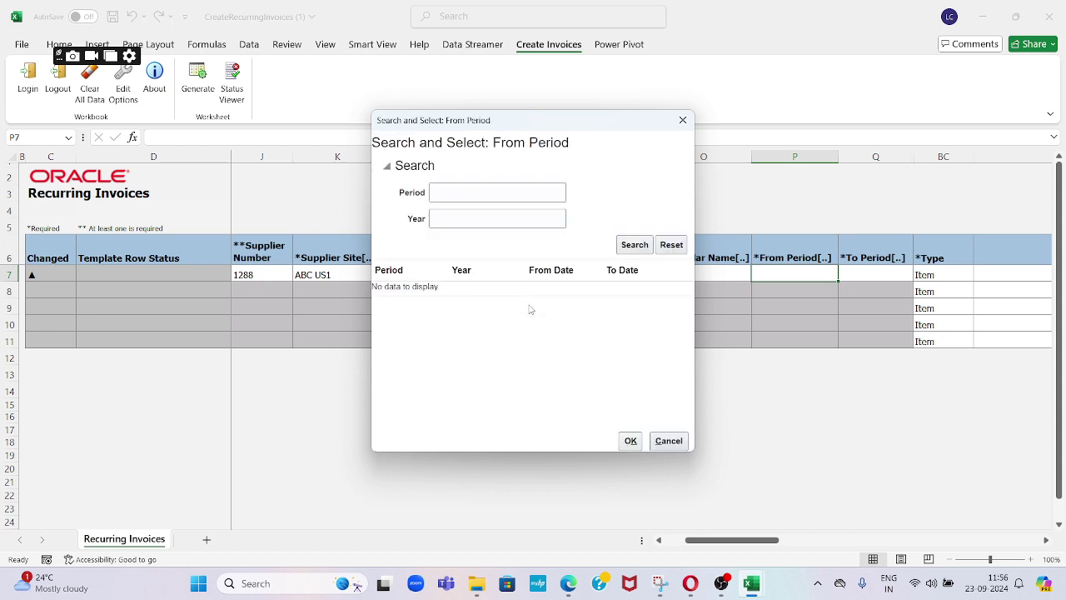
pyautogui.click(453, 192)
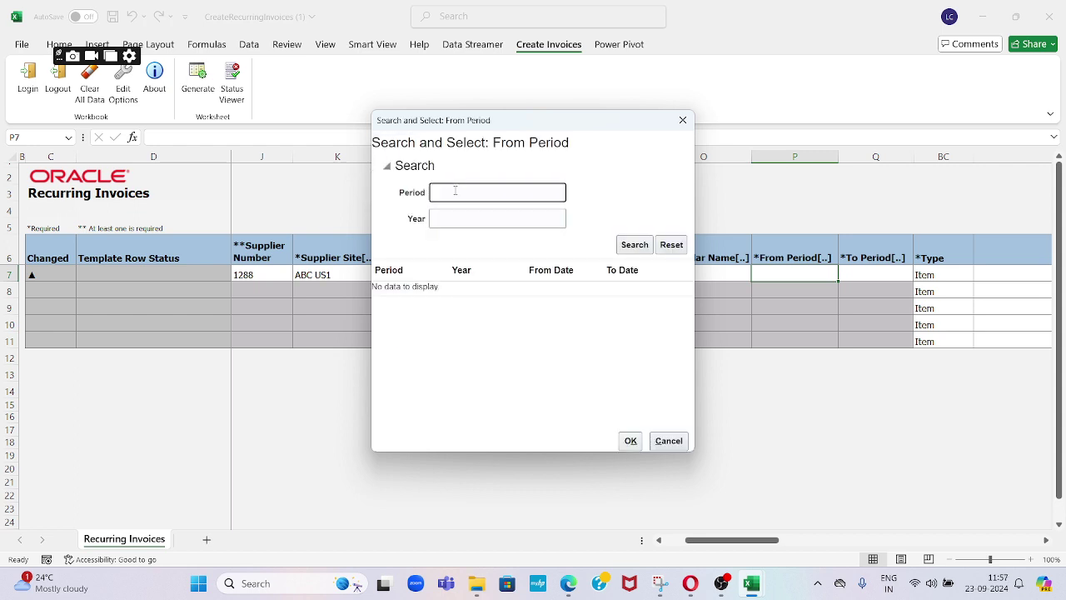
pyautogui.click(456, 216)
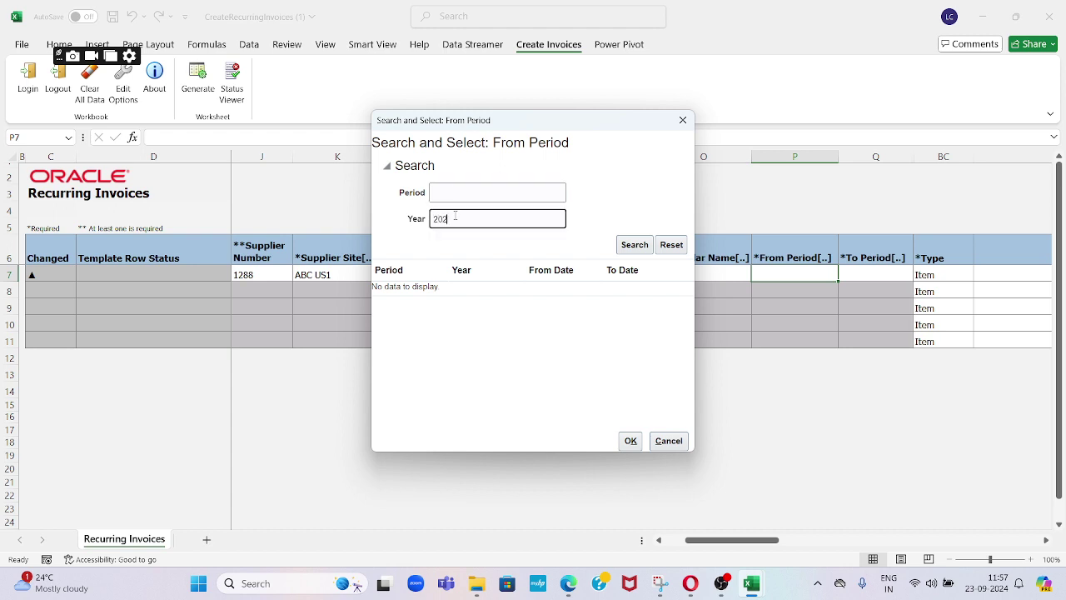
pyautogui.press('Return')
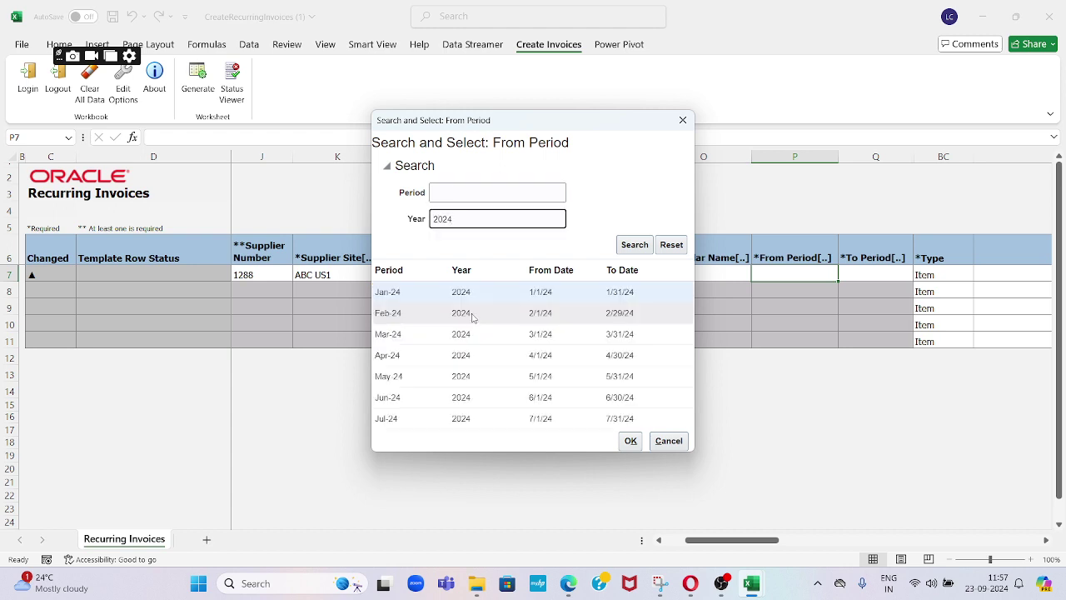
pyautogui.click(398, 297)
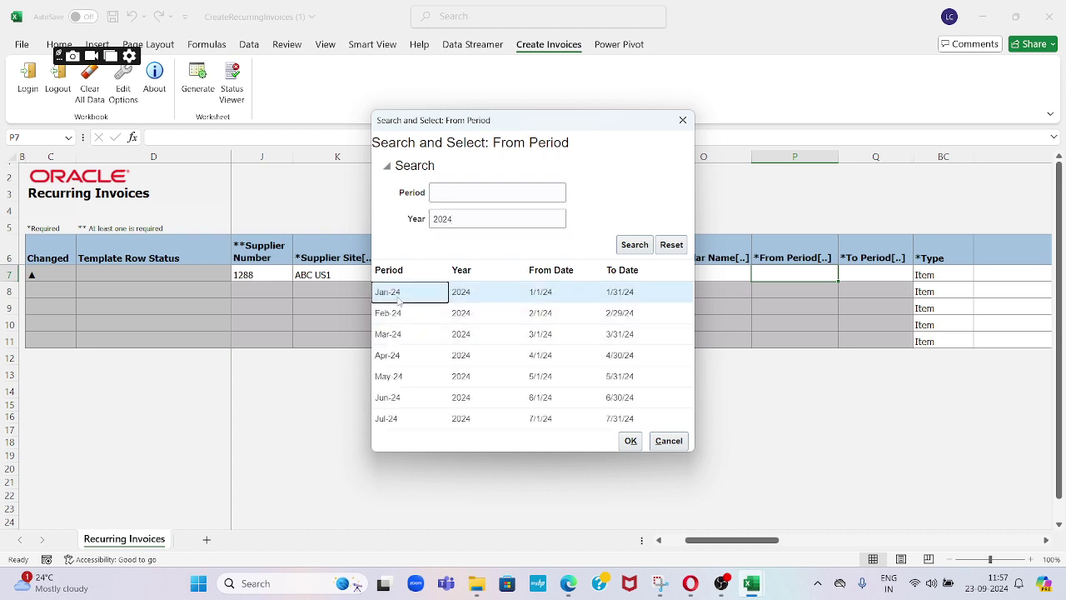
pyautogui.click(631, 443)
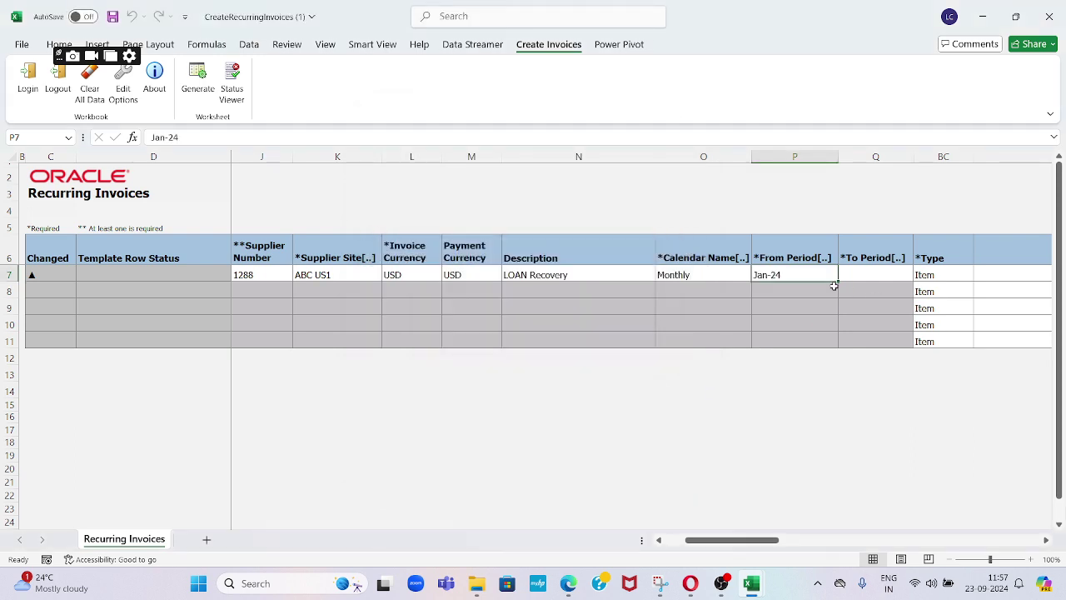
# Step: Search the periods for year 2024 and assign Jun-24 as the first row's To Period
pyautogui.click(867, 276)
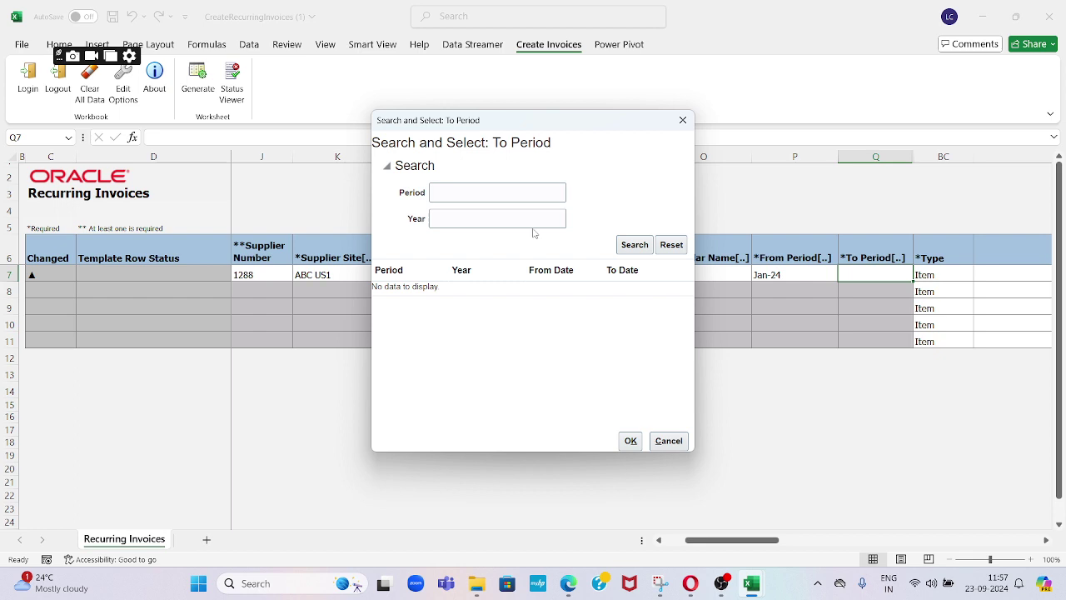
pyautogui.click(538, 222)
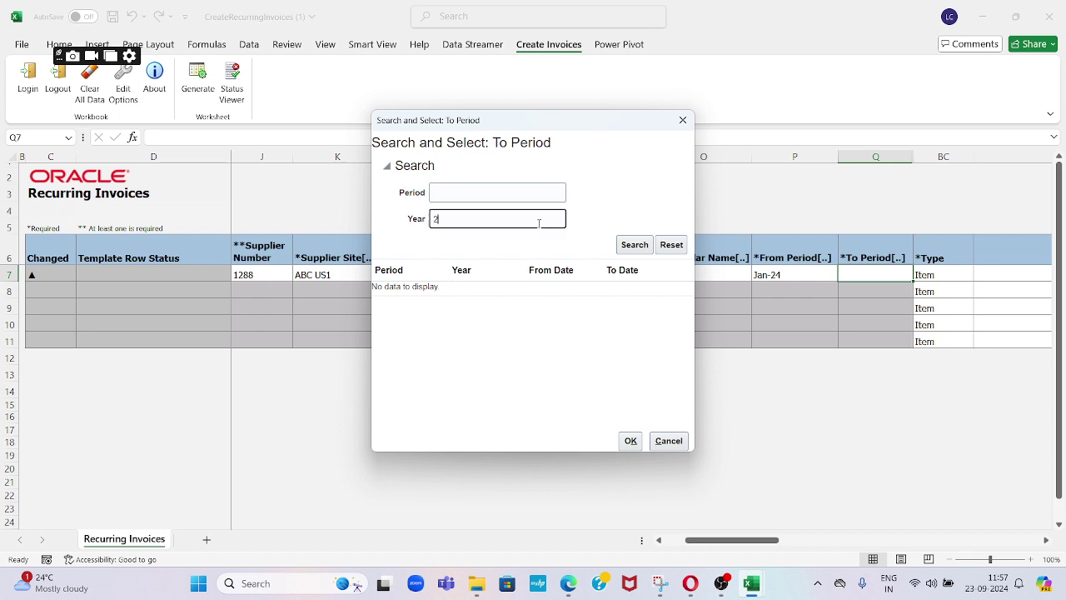
pyautogui.click(634, 245)
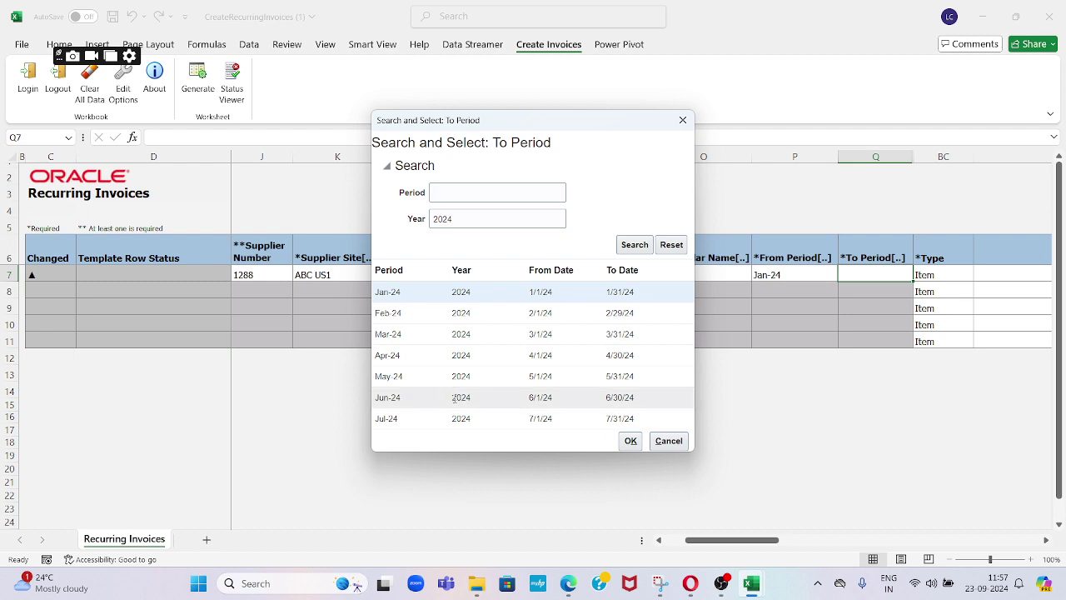
pyautogui.click(409, 401)
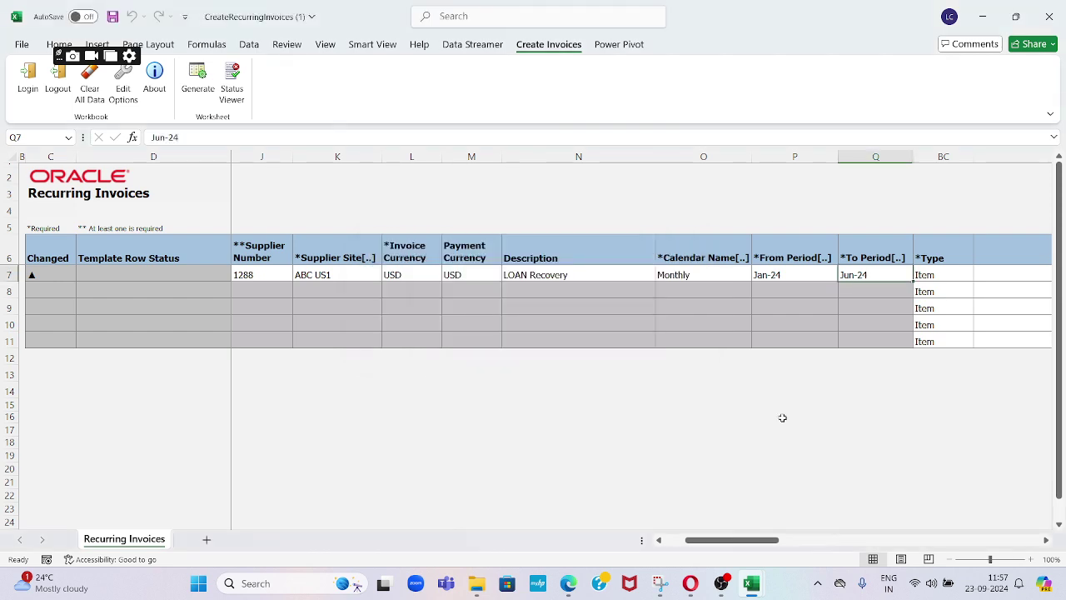
# Step: Enter 50,000 as the amount of the first row's Item line
pyautogui.click(829, 343)
pyautogui.moveTo(700, 308); pyautogui.dragTo(562, 283)
pyautogui.click(562, 282)
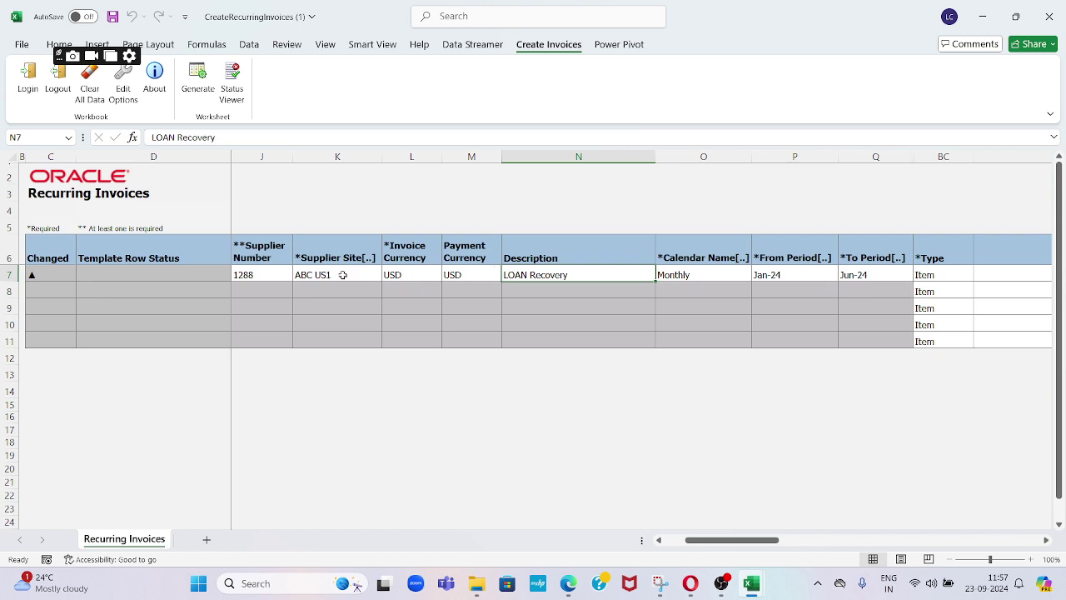
pyautogui.press('Right')
pyautogui.press('Right')
pyautogui.press('Right')
pyautogui.press('Right')
pyautogui.press('Right')
pyautogui.press('Right')
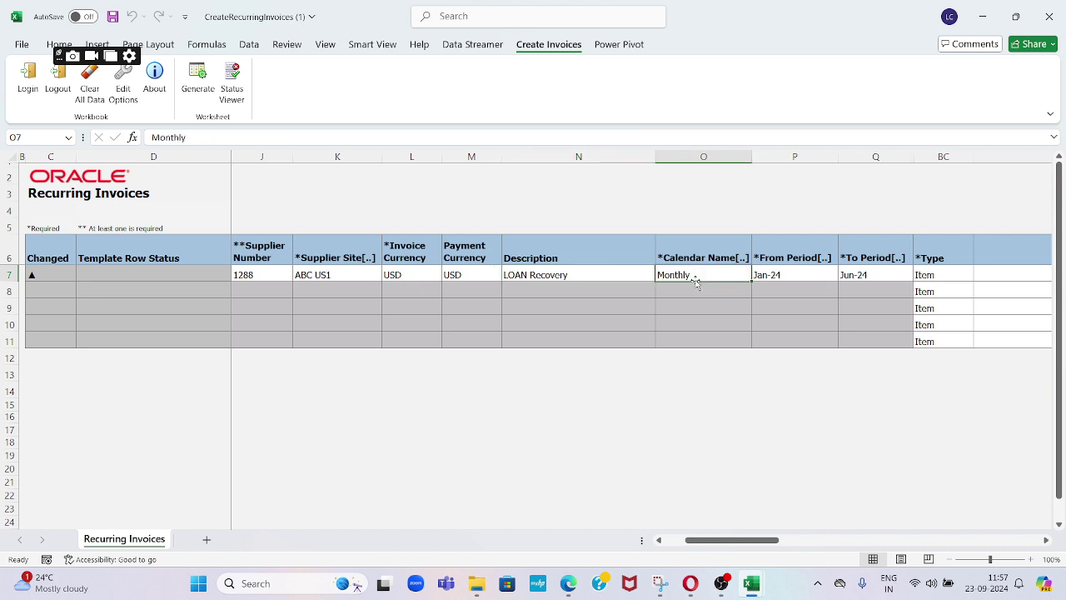
pyautogui.press('Right')
pyautogui.press('Left')
pyautogui.press('Left')
pyautogui.press('Left')
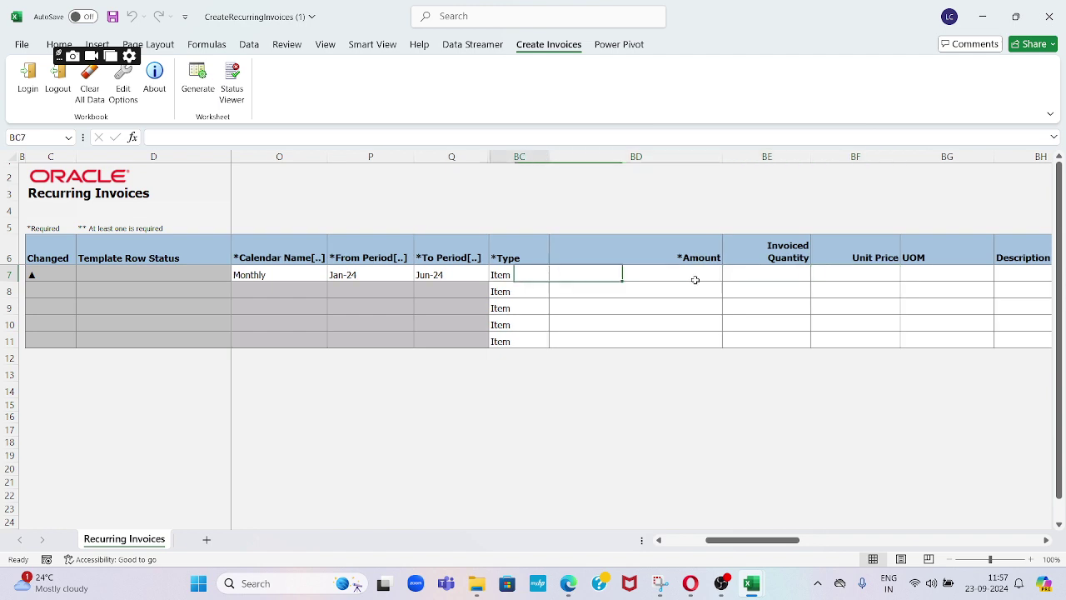
pyautogui.press('Right')
pyautogui.write('5')
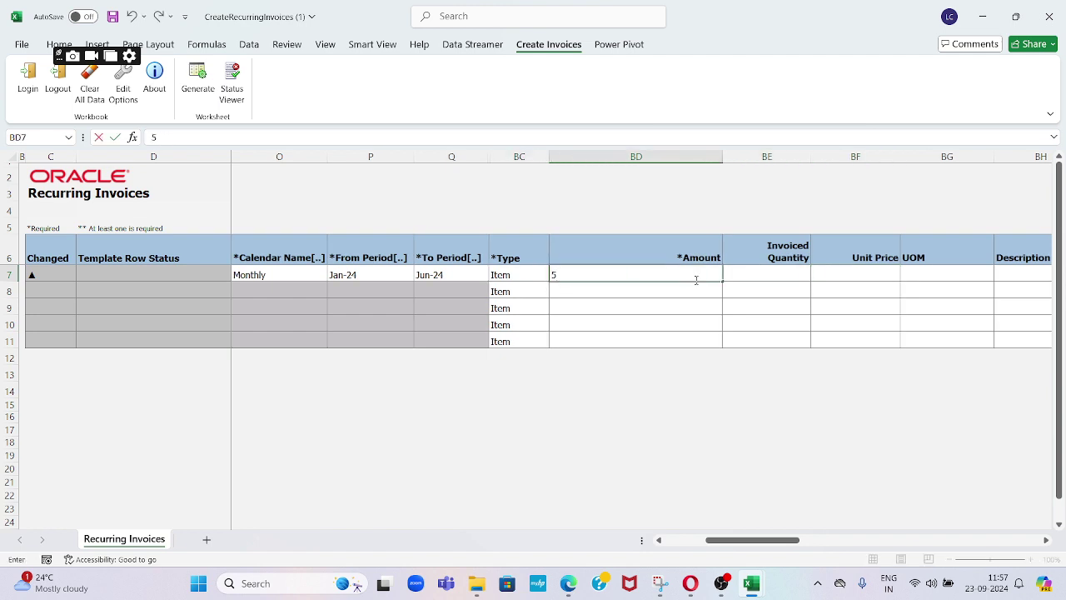
pyautogui.write('0,000000')
pyautogui.press('Right')
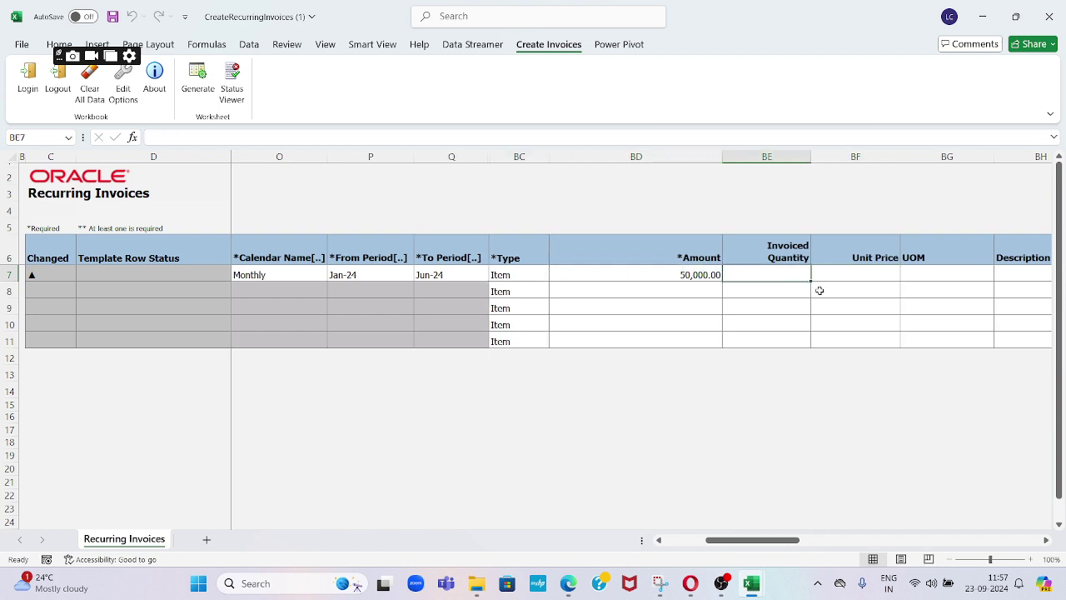
# Step: Generate the recurring invoices, keeping the option to continue uploading subsequent rows on failure, and dismiss the confirmation
pyautogui.press('Left')
pyautogui.press('Left')
pyautogui.press('Left')
pyautogui.press('Left')
pyautogui.press('Left')
pyautogui.press('Left')
pyautogui.press('Left')
pyautogui.press('Left')
pyautogui.press('Left')
pyautogui.press('Left')
pyautogui.press('Left')
pyautogui.press('Left')
pyautogui.press('Left')
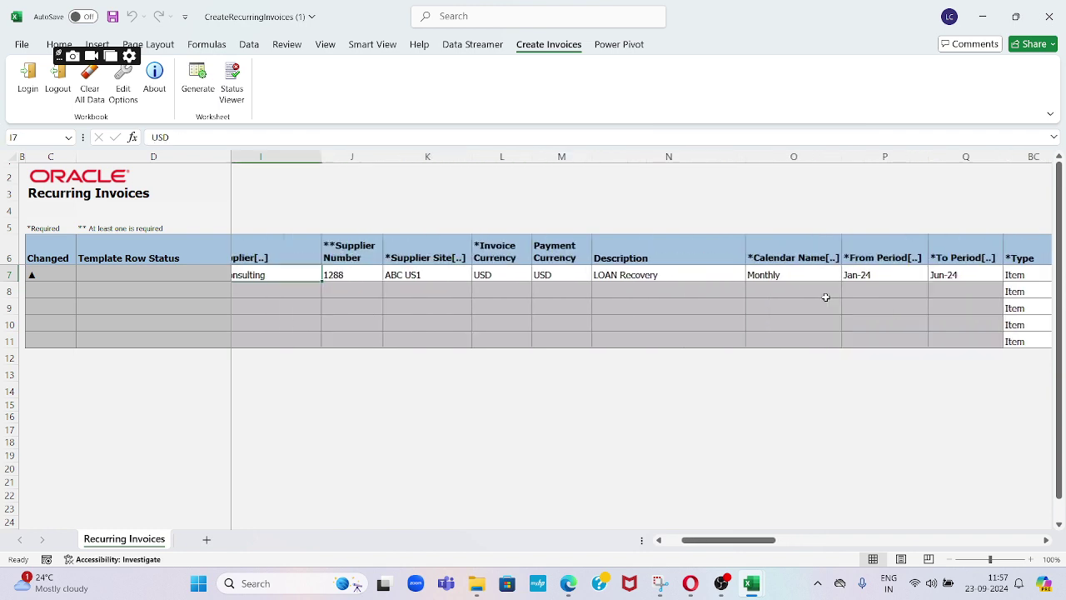
pyautogui.click(197, 79)
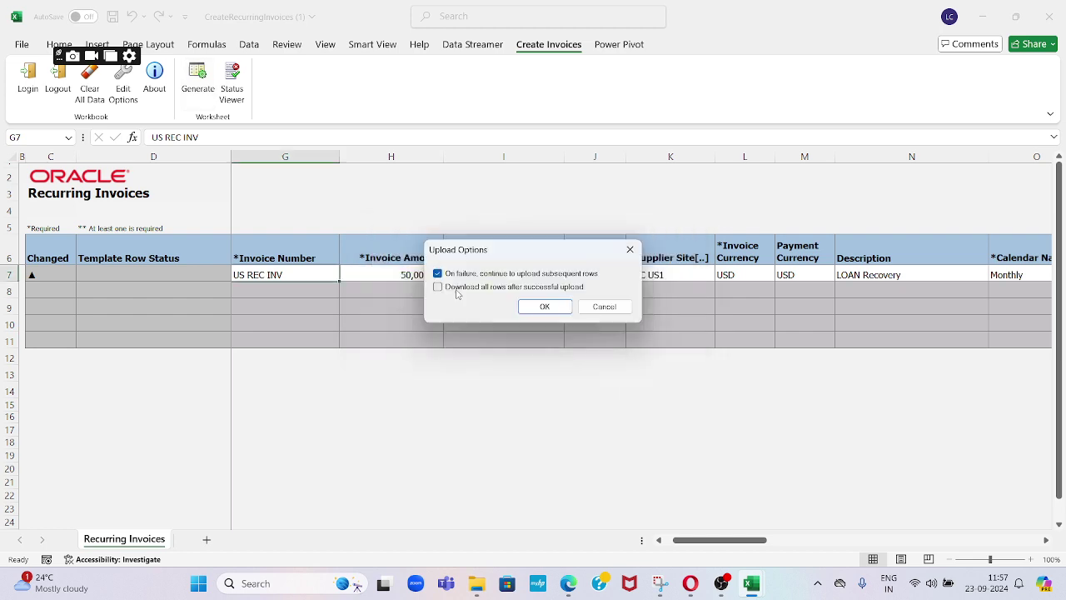
pyautogui.click(543, 306)
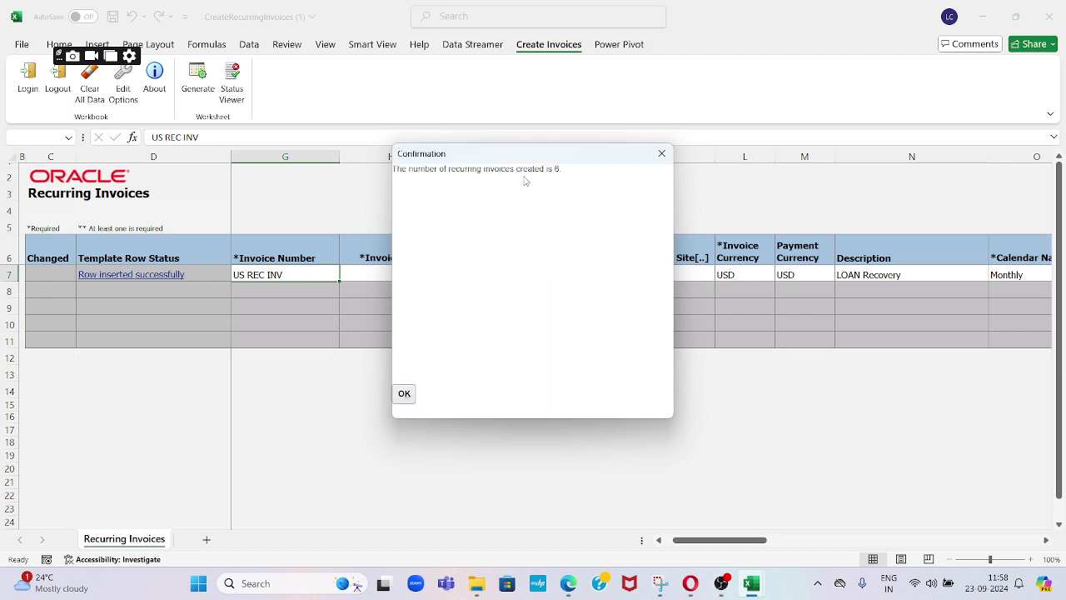
pyautogui.click(405, 396)
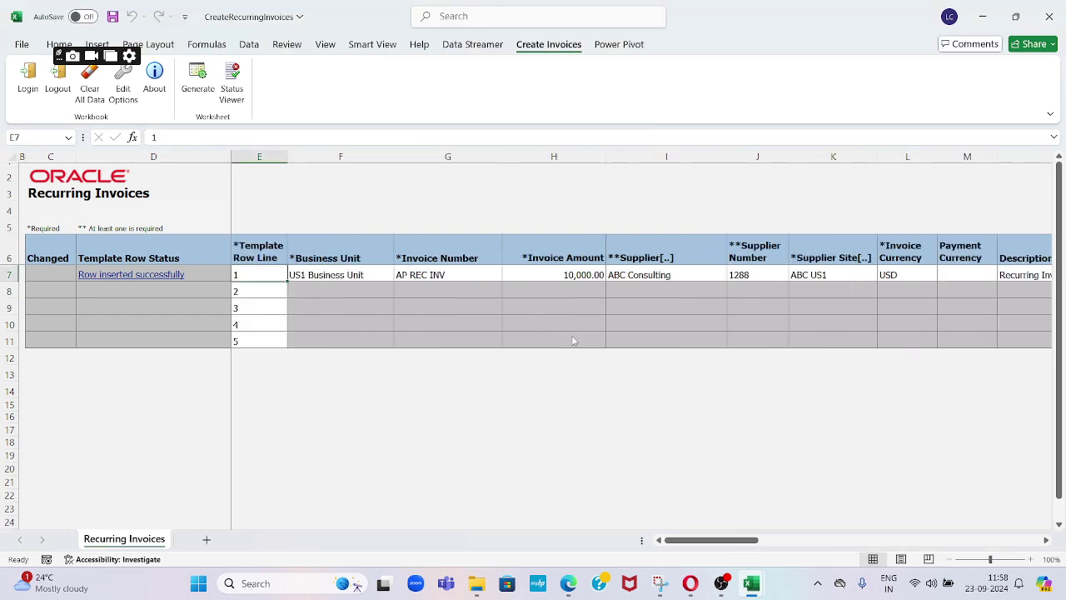
# Step: Switch to the Oracle Fusion Invoices page in the browser and list all recent invoices from the last 24 hours
pyautogui.hotkey('alt', 'Tab')
pyautogui.hotkey('alt', 'Tab')
pyautogui.hotkey('alt', 'Tab')
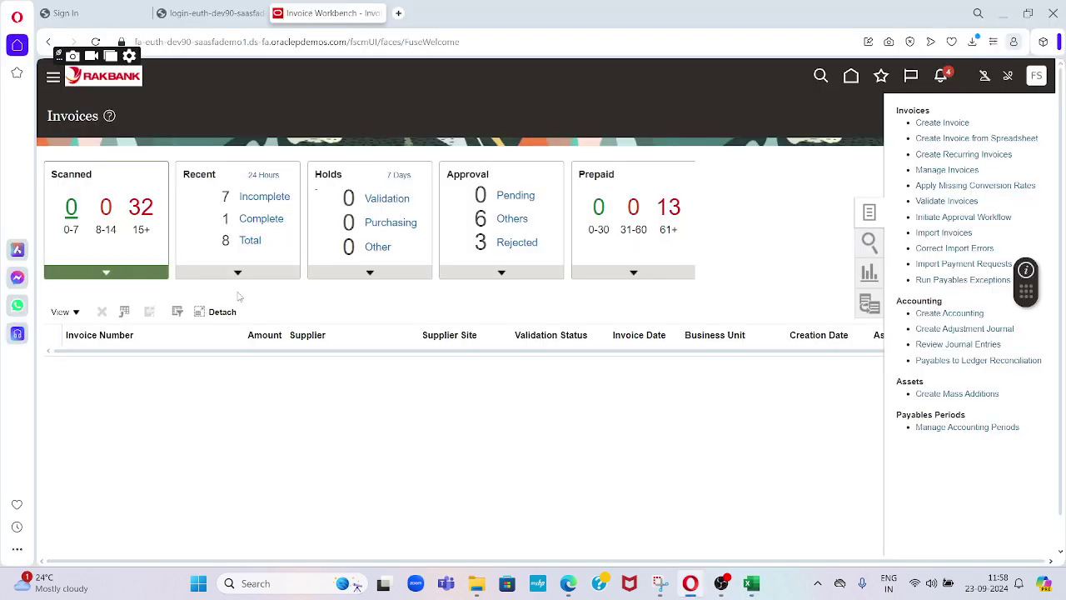
pyautogui.click(239, 275)
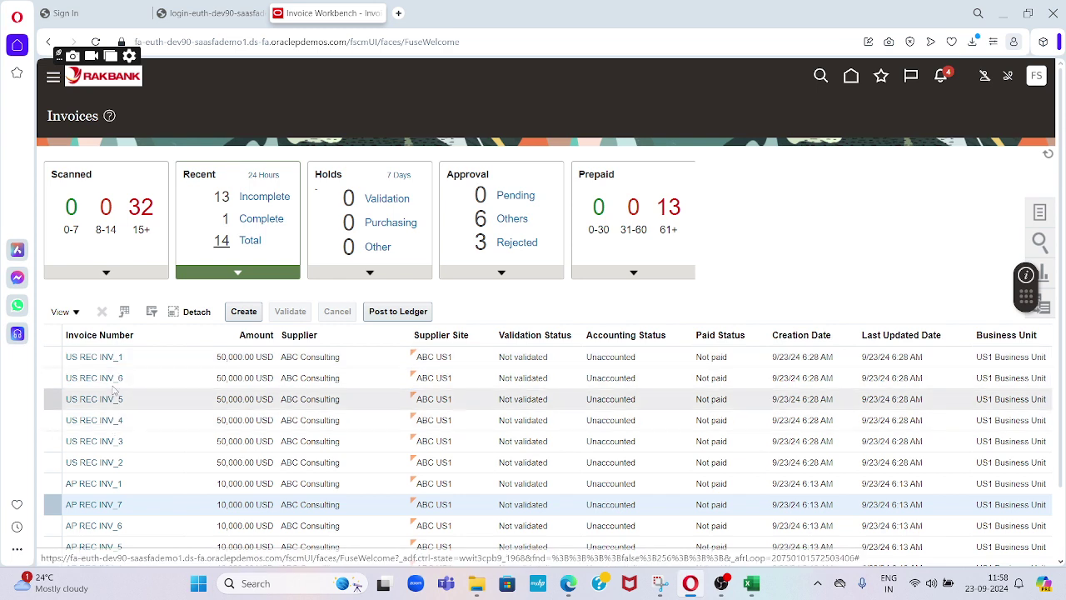
# Step: Review the dates, amounts and lines of invoices US REC INV_1, US REC INV_6 and US REC INV_4, closing each without saving
pyautogui.click(106, 360)
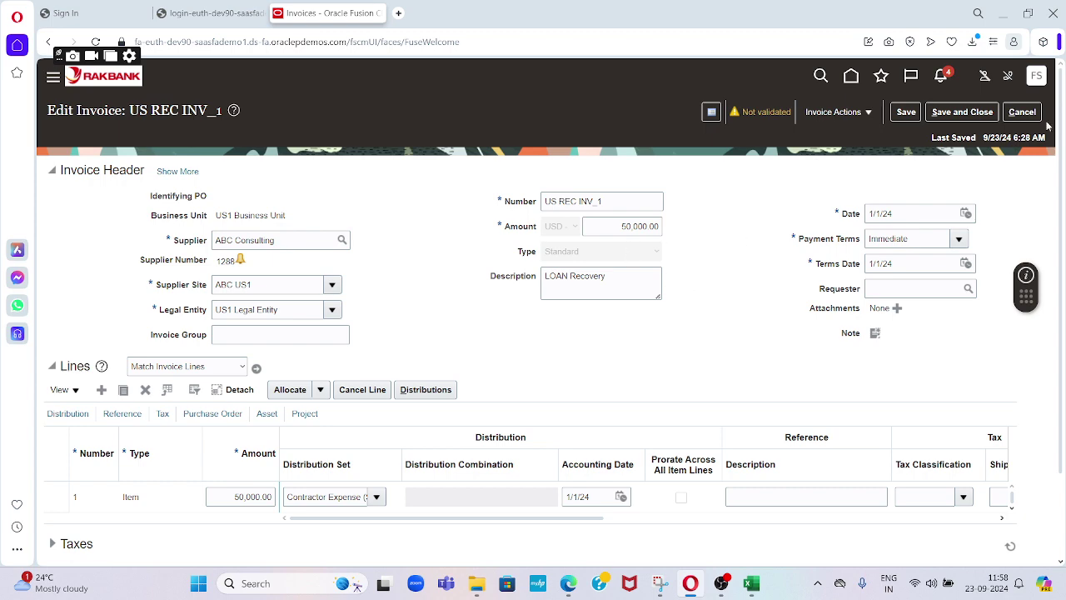
pyautogui.click(1022, 112)
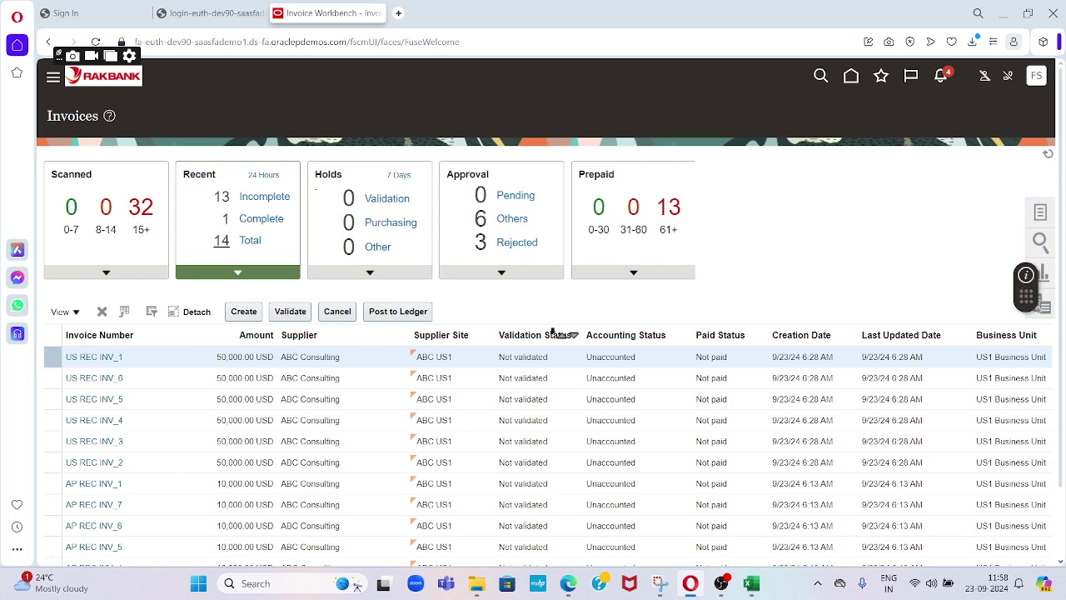
pyautogui.click(107, 385)
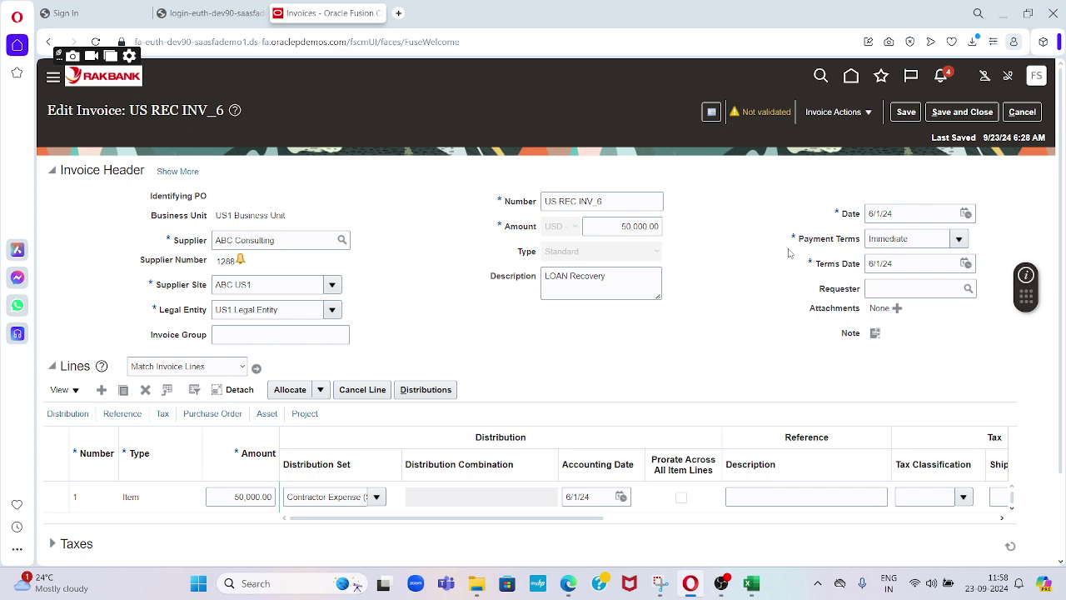
pyautogui.click(616, 227)
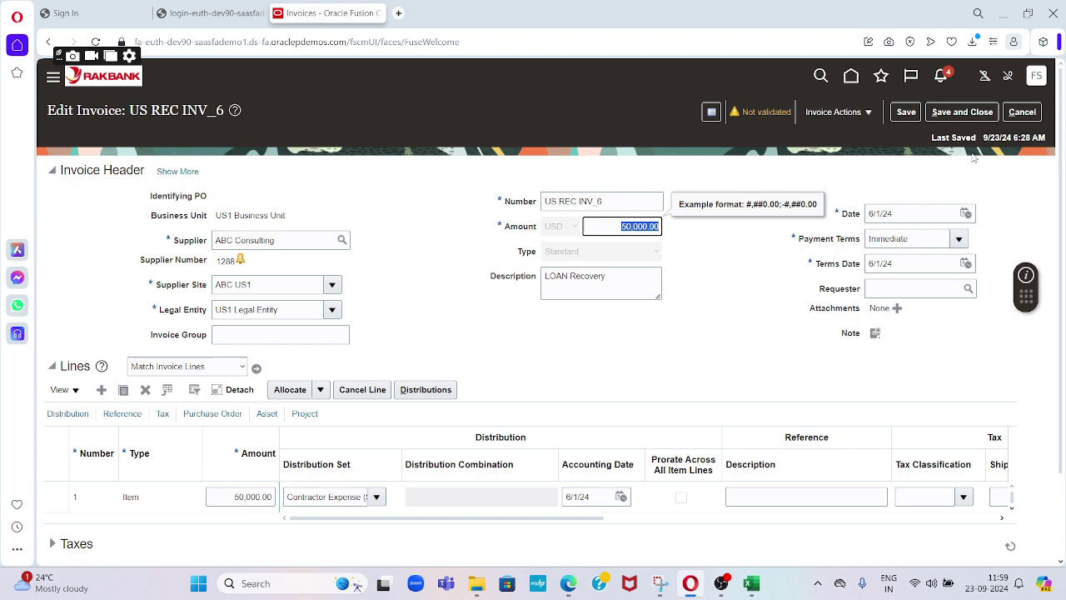
pyautogui.click(1022, 112)
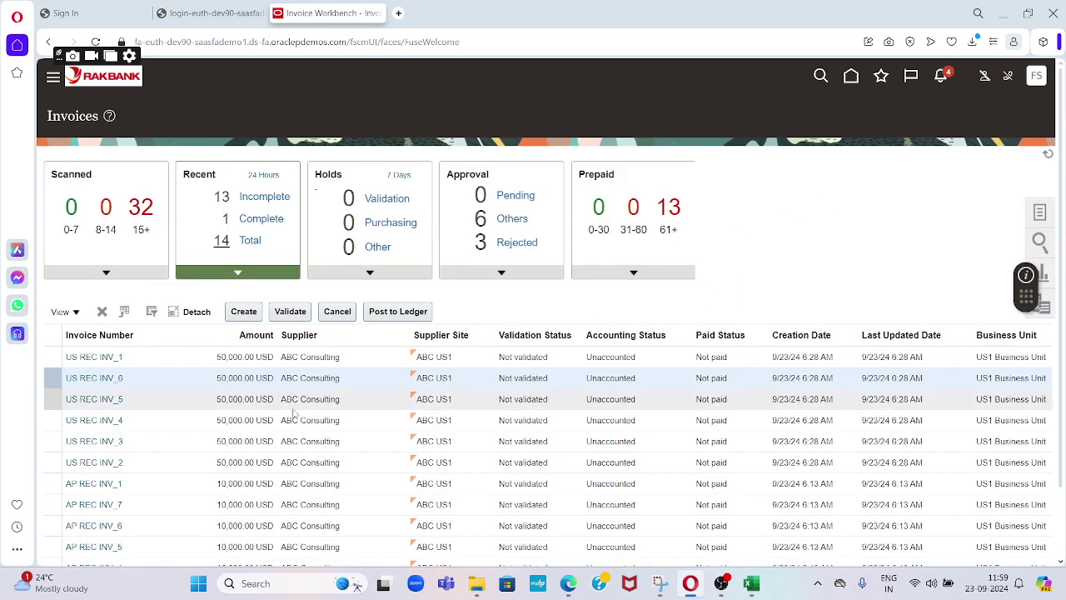
pyautogui.click(111, 420)
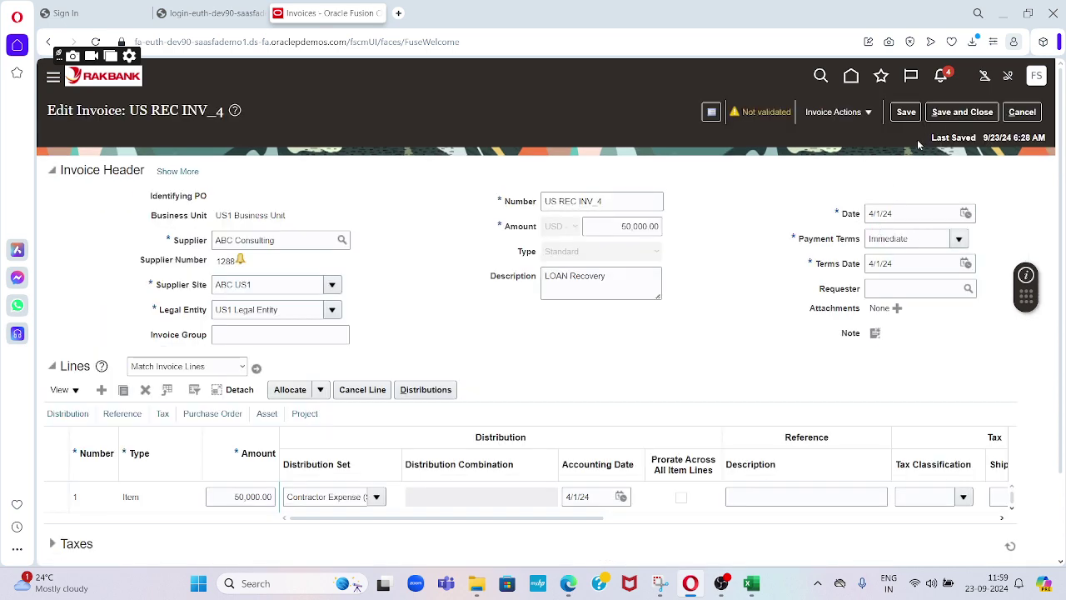
pyautogui.click(1022, 112)
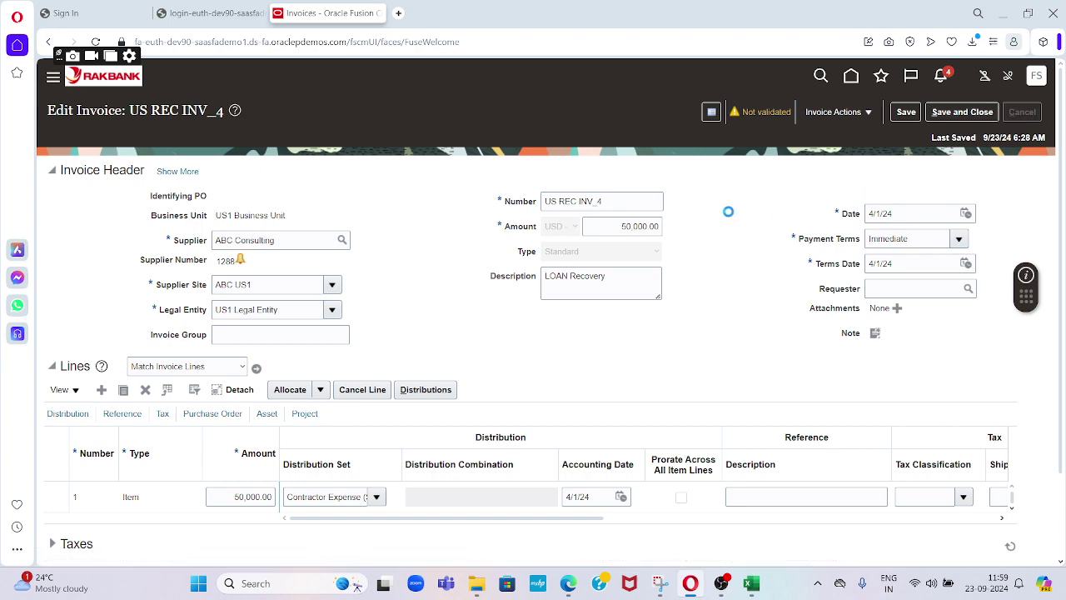